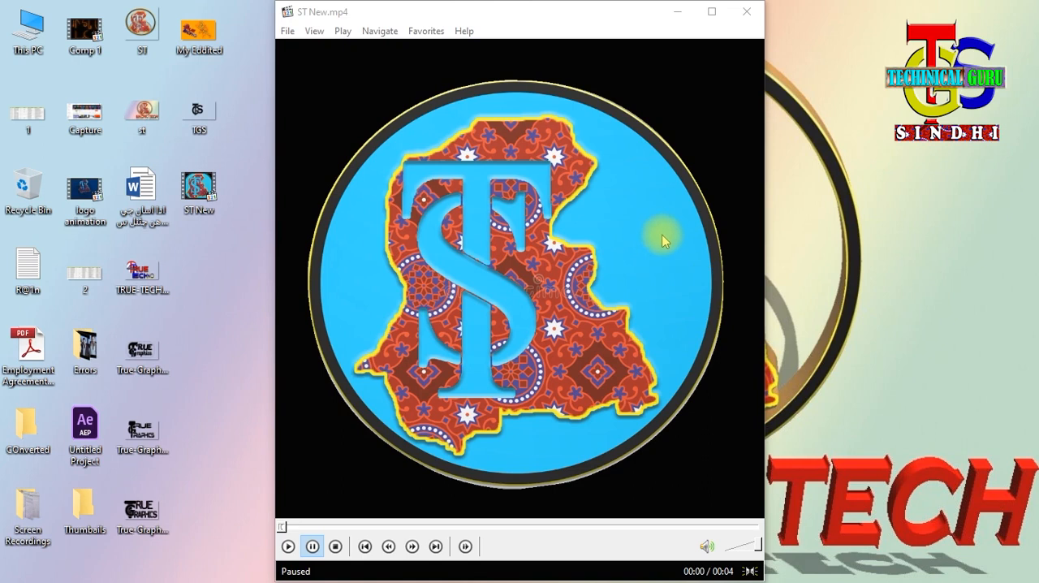
- Play the ST New.mp4 logo animation in full screen and minimize the player
right_click(655, 224)
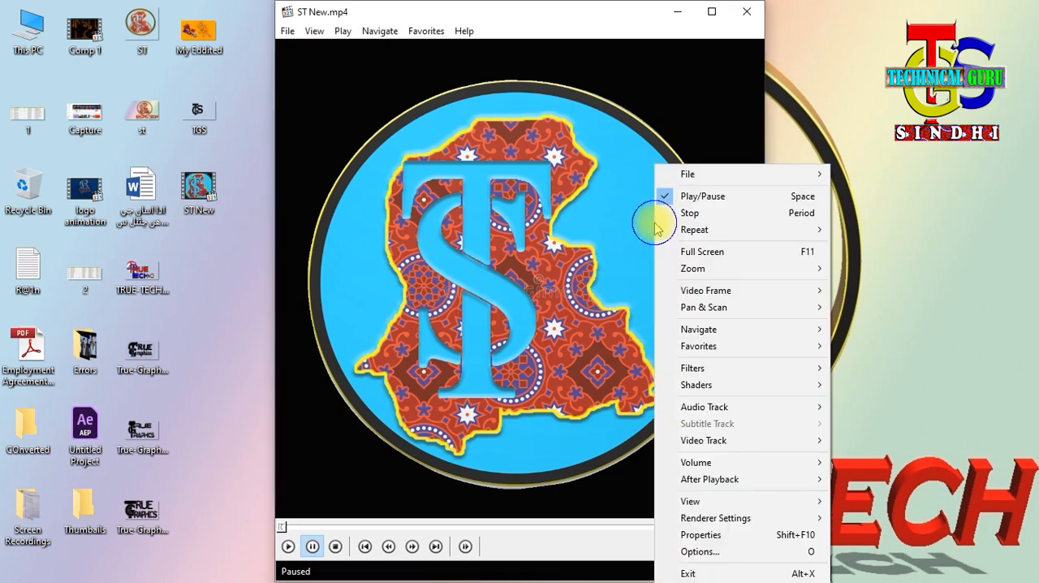
left_click(700, 252)
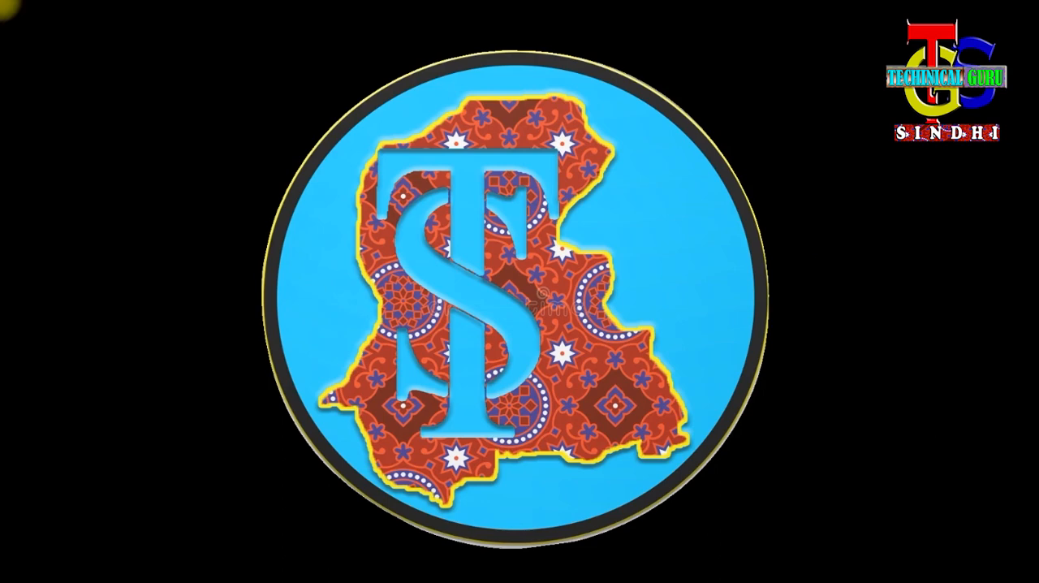
key("space")
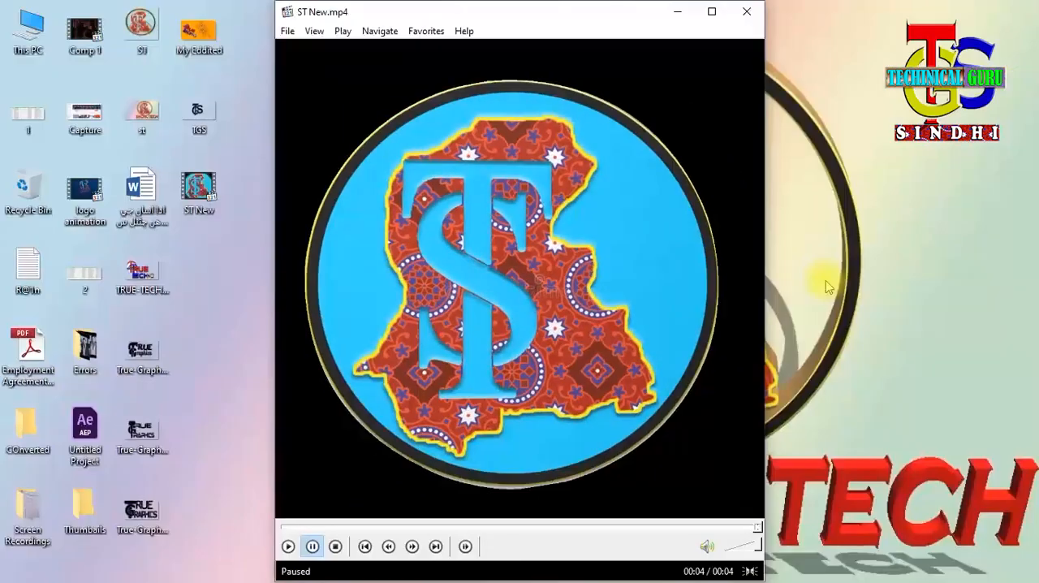
left_click(677, 13)
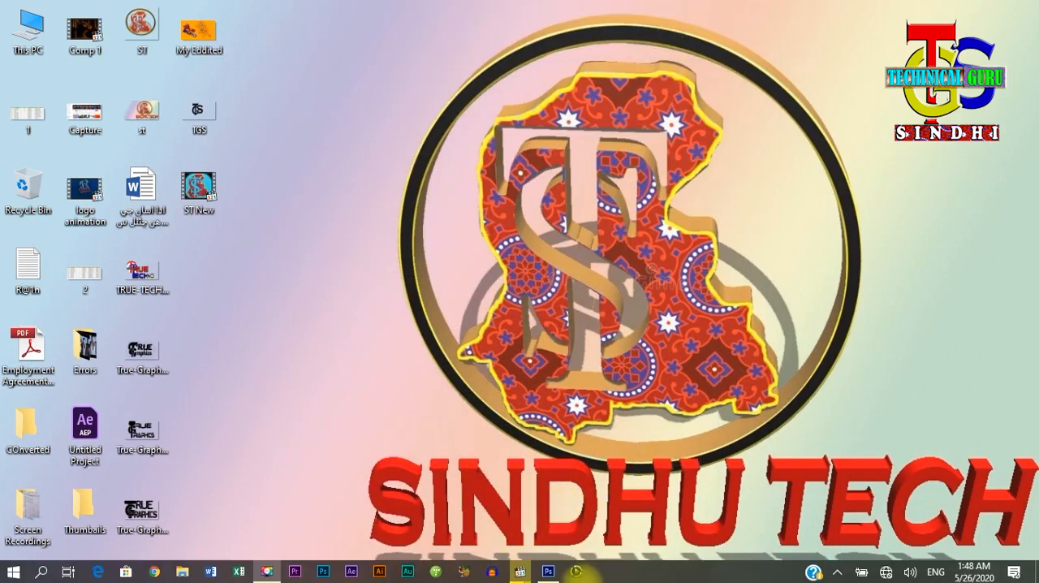
- Switch to Photoshop and collapse the Timeline panel to enlarge the workspace
left_click(548, 572)
key("space")
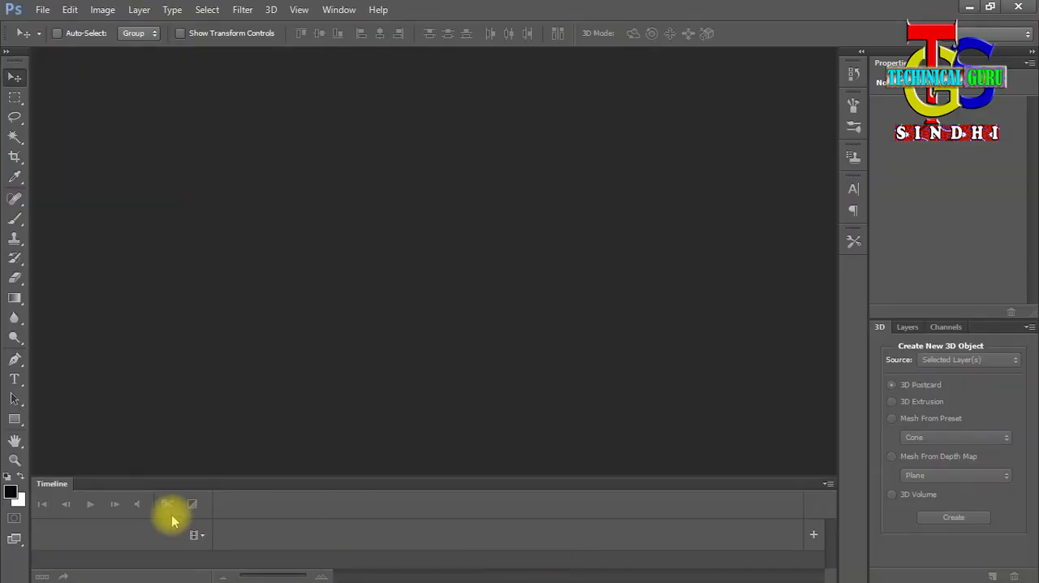
left_click(52, 487)
double_click(52, 486)
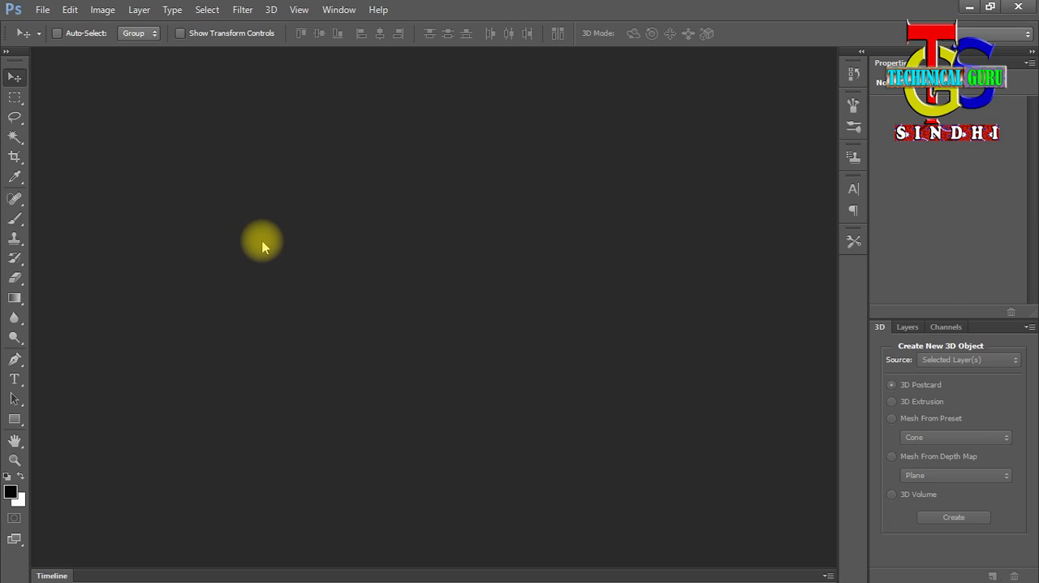
- Open the ST New logo image from the Pics folder
key("ctrl+o")
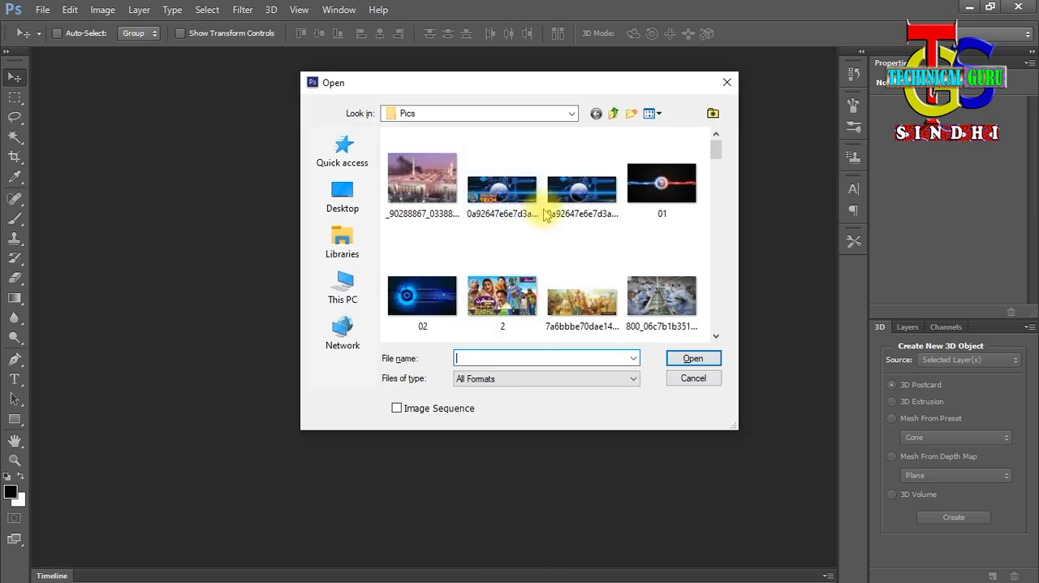
left_click(543, 180)
scroll(542, 182, "down", 15)
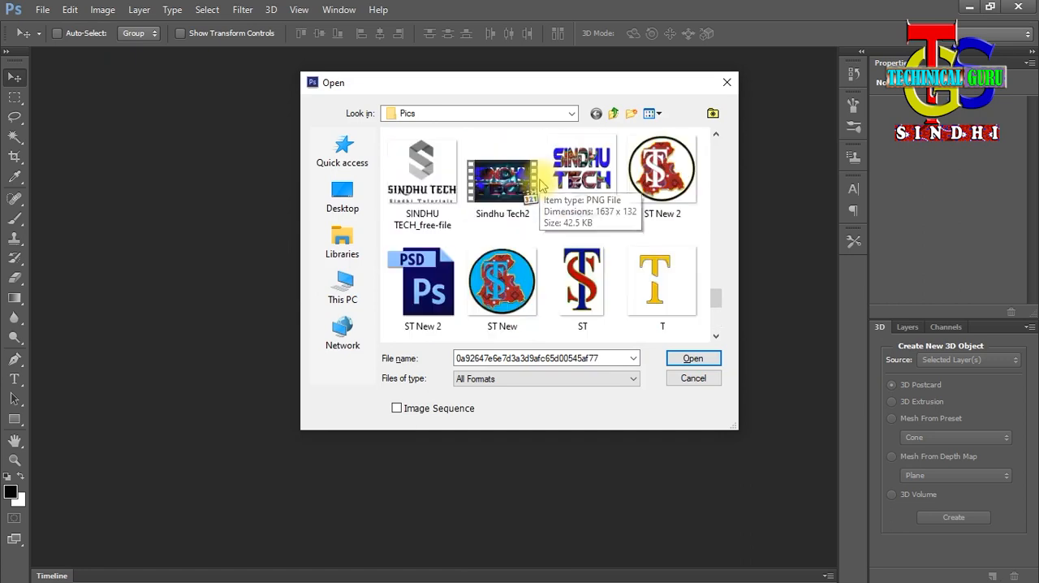
left_click(502, 282)
left_click(694, 359)
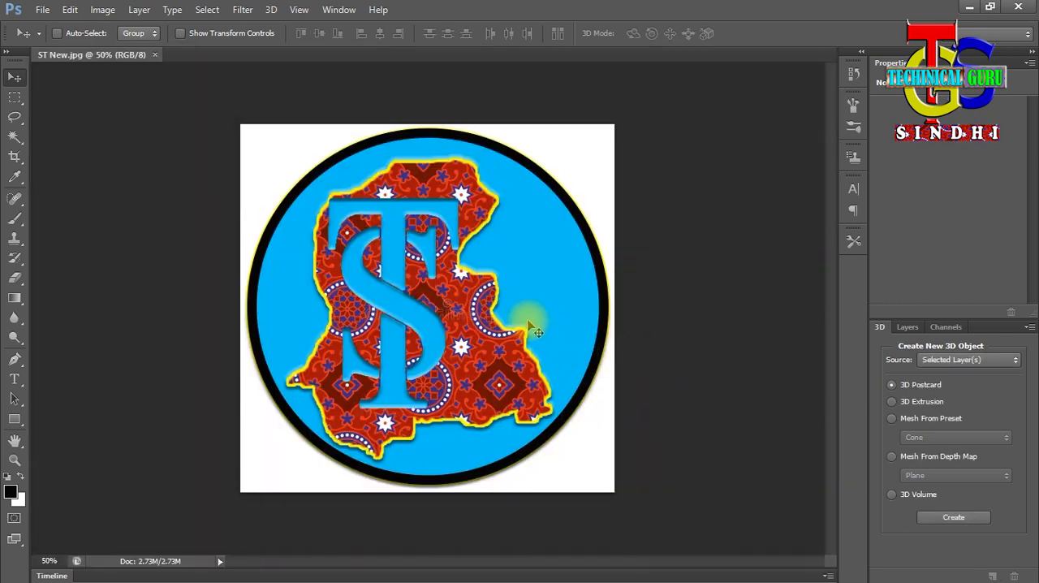
- Select the white area around the round logo with the Magic Wand and invert the selection
key("shift+z")
right_click(461, 278)
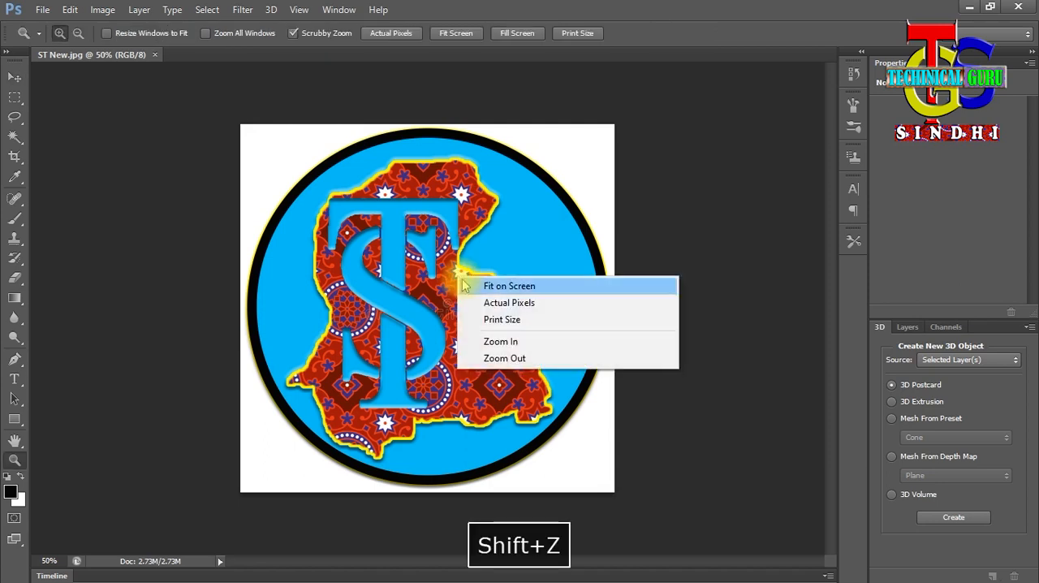
left_click(465, 286)
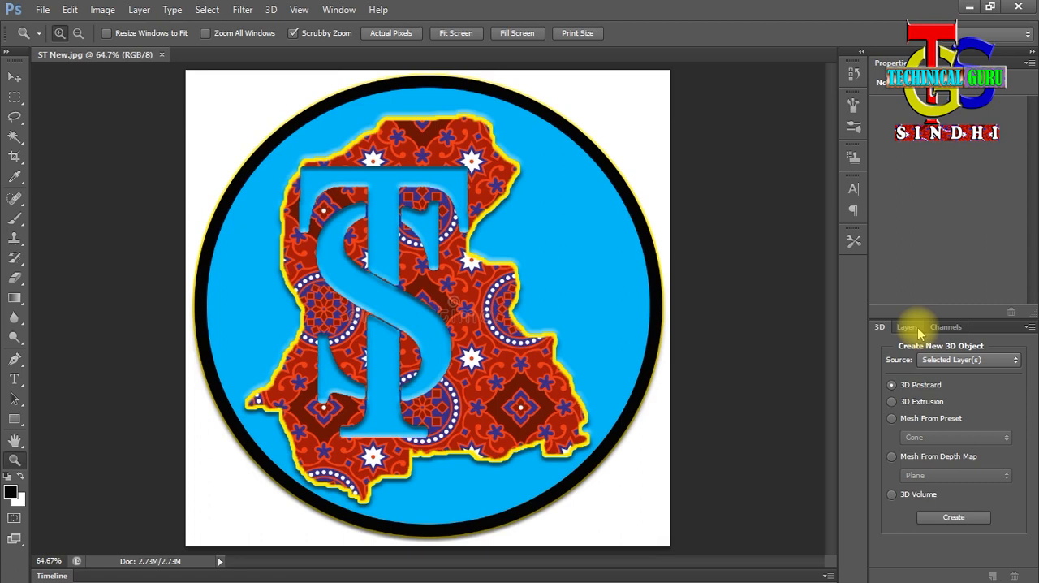
left_click(14, 136)
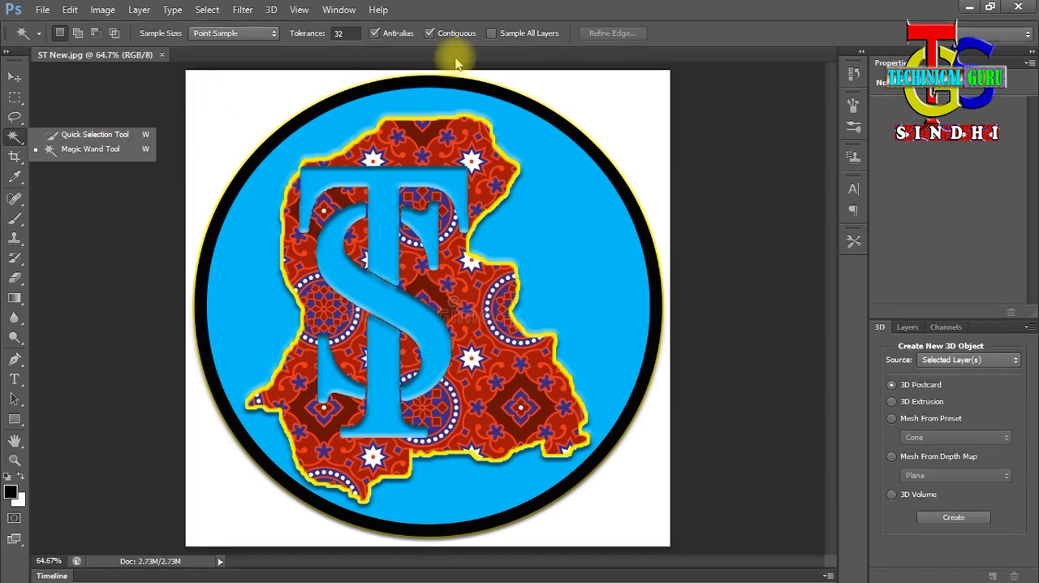
left_click(48, 148)
left_click(241, 102)
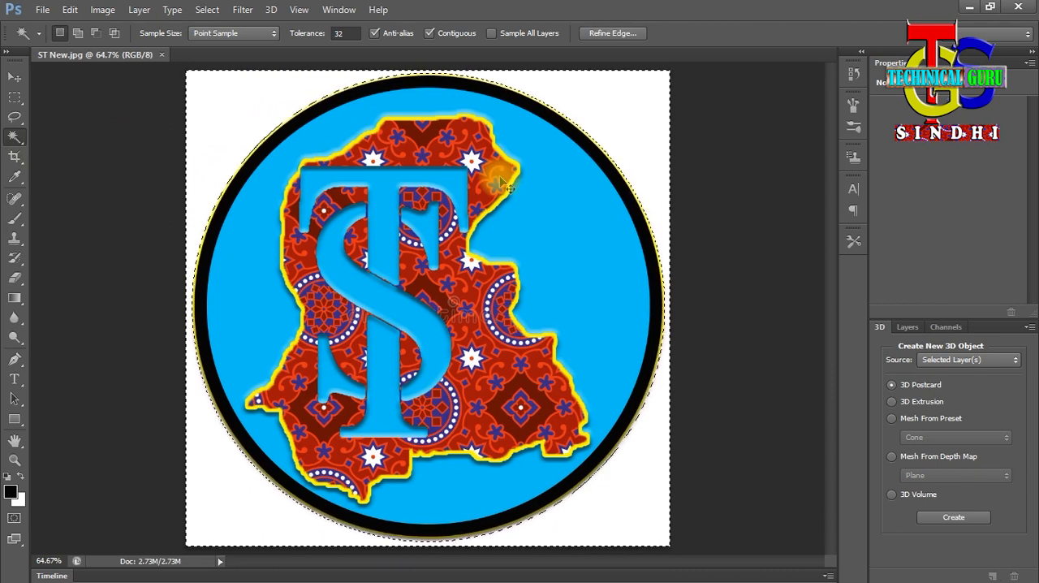
key("ctrl+shift+i")
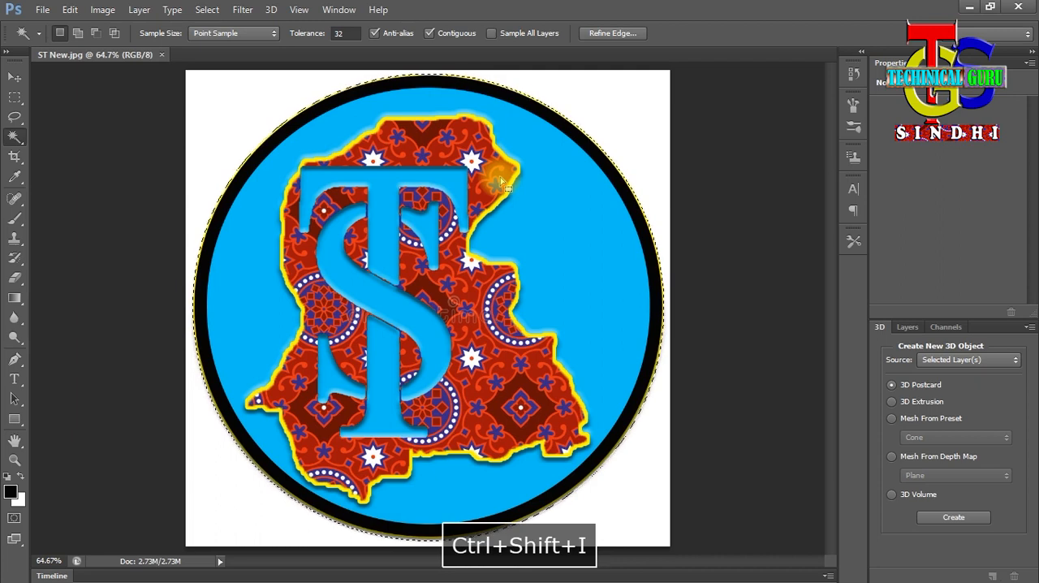
left_click(207, 10)
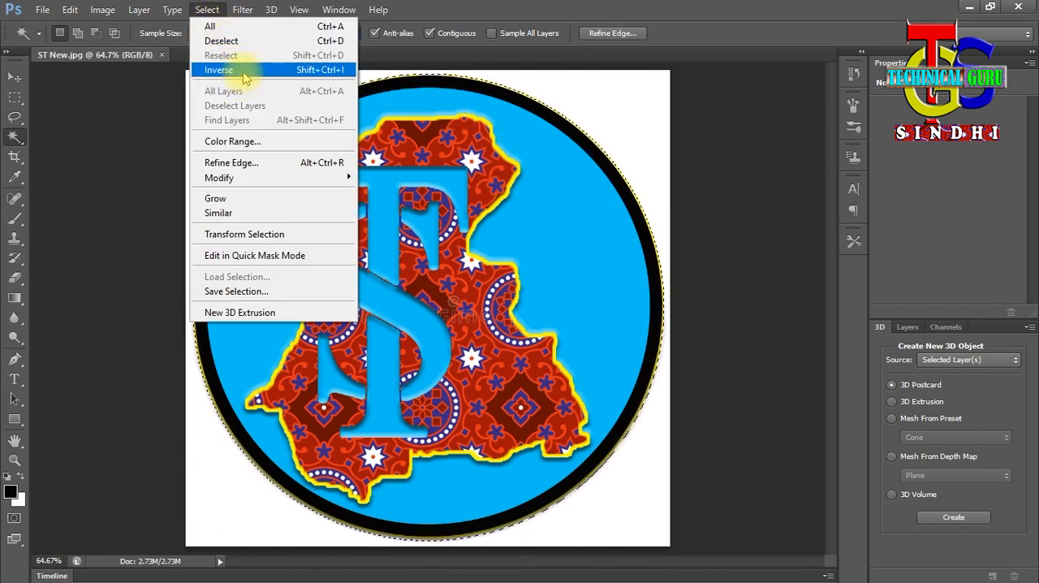
left_click(561, 6)
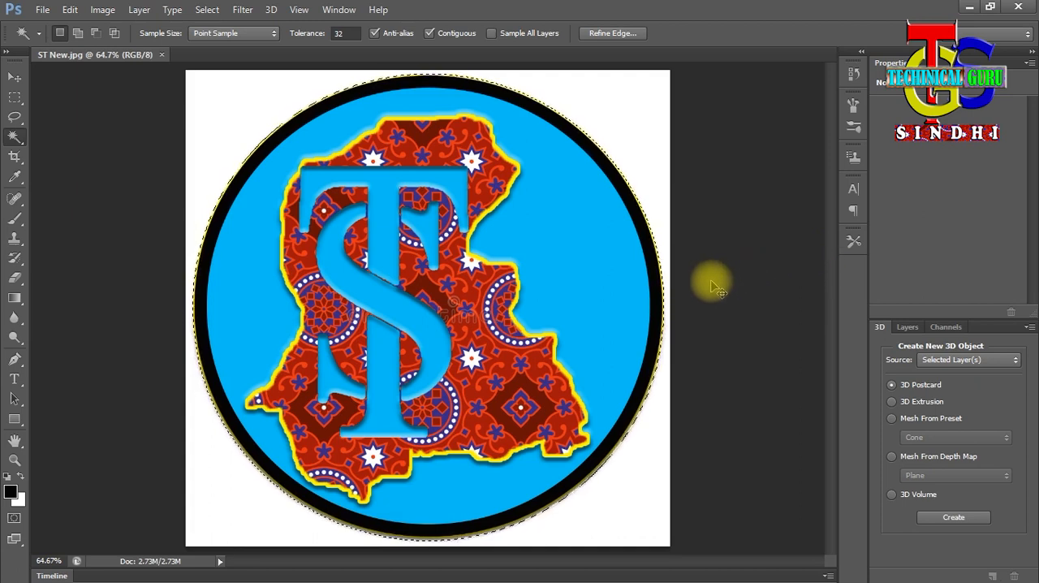
- Copy the selected logo to a new layer and check its cutout by hiding and reshowing the Background layer
key("ctrl+j")
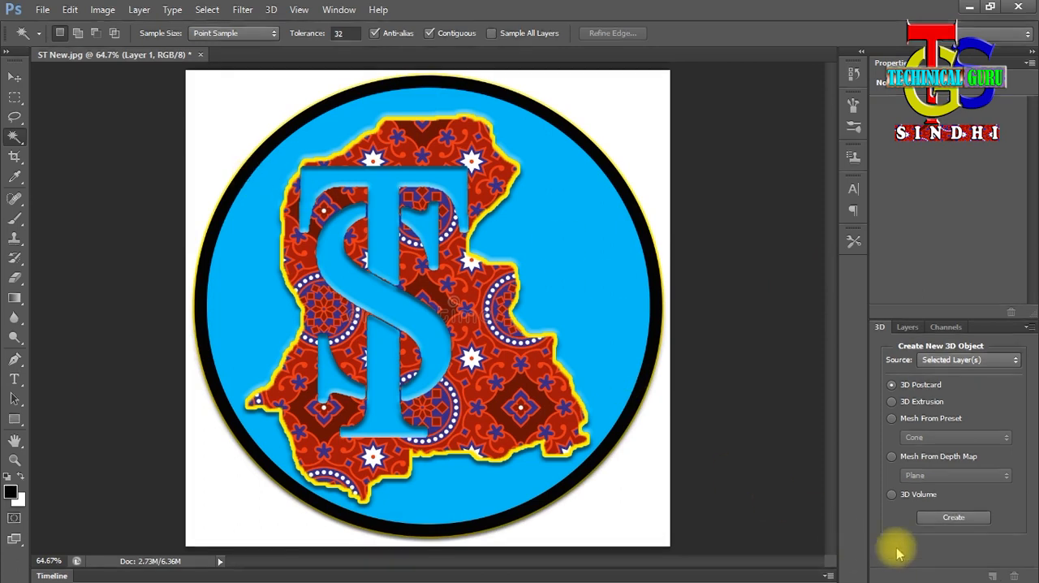
left_click(906, 326)
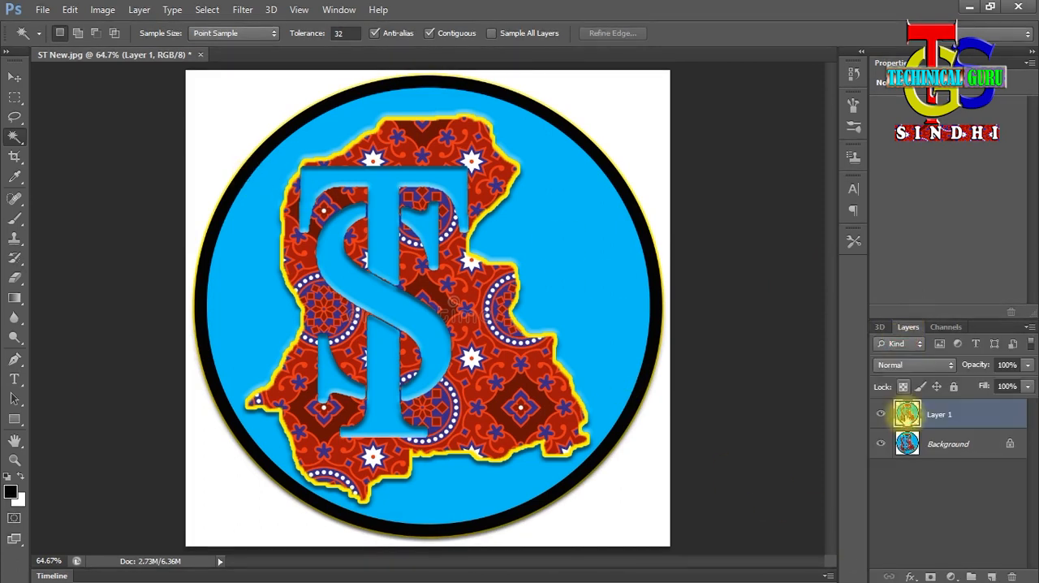
left_click(881, 444)
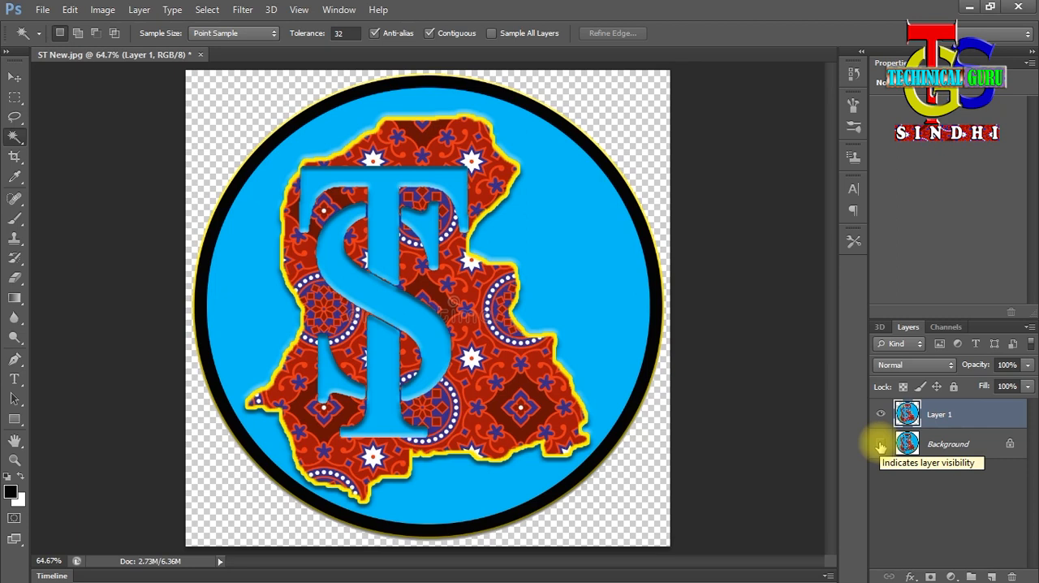
left_click(881, 444)
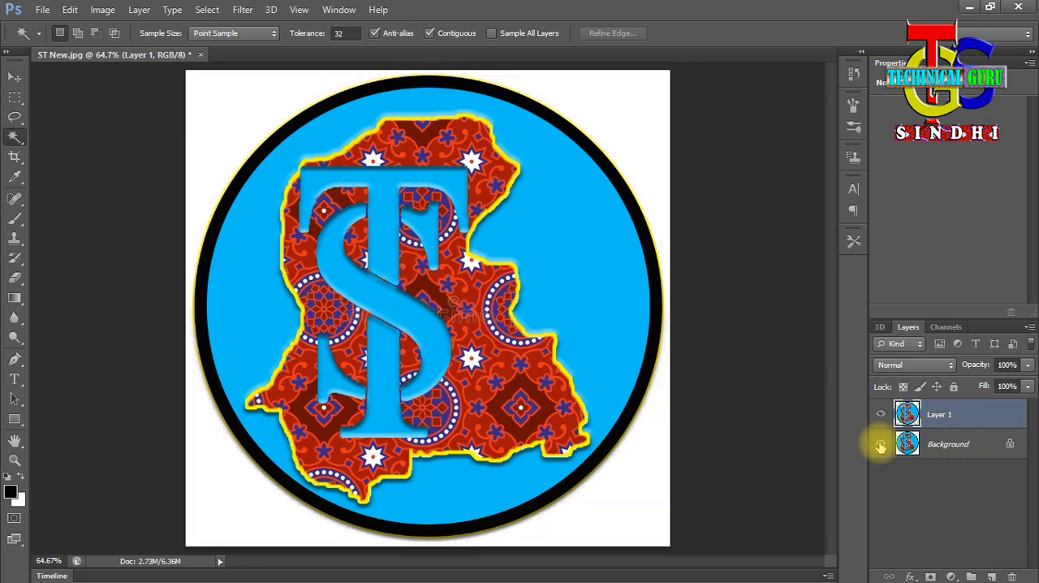
- Delete the Background layer, keeping only the logo cutout
left_click(917, 441)
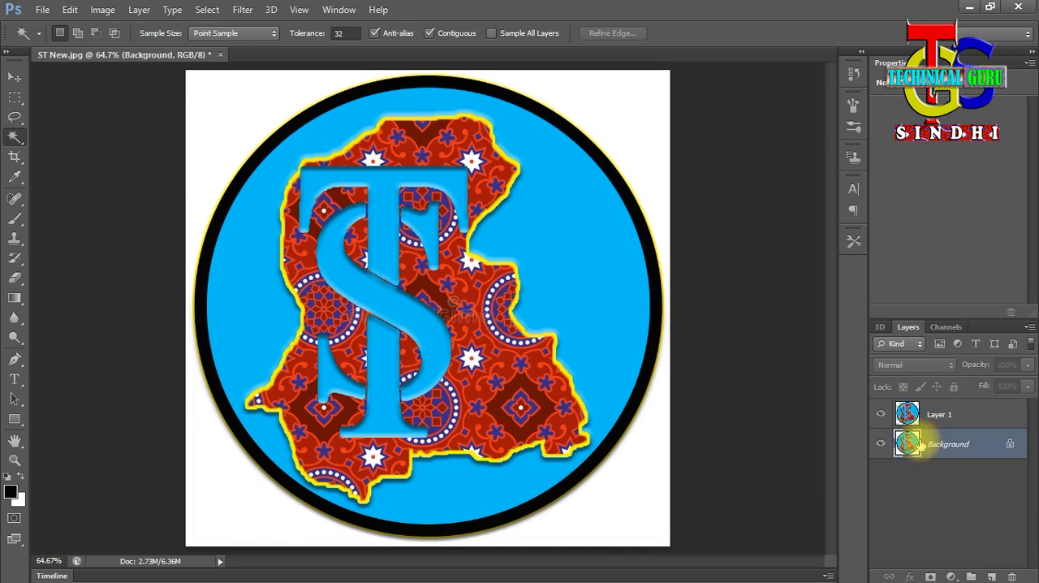
right_click(916, 444)
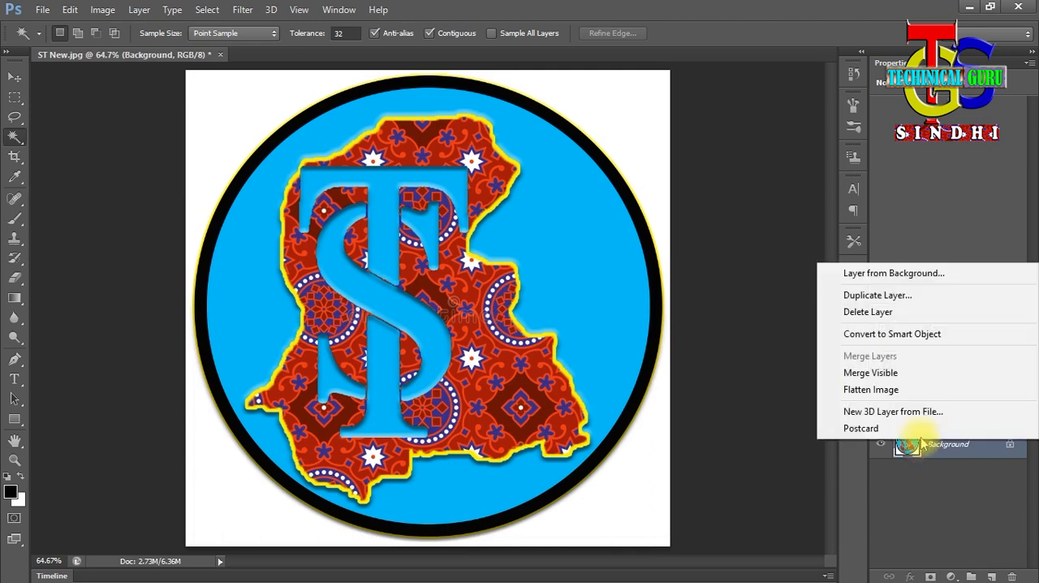
left_click(889, 314)
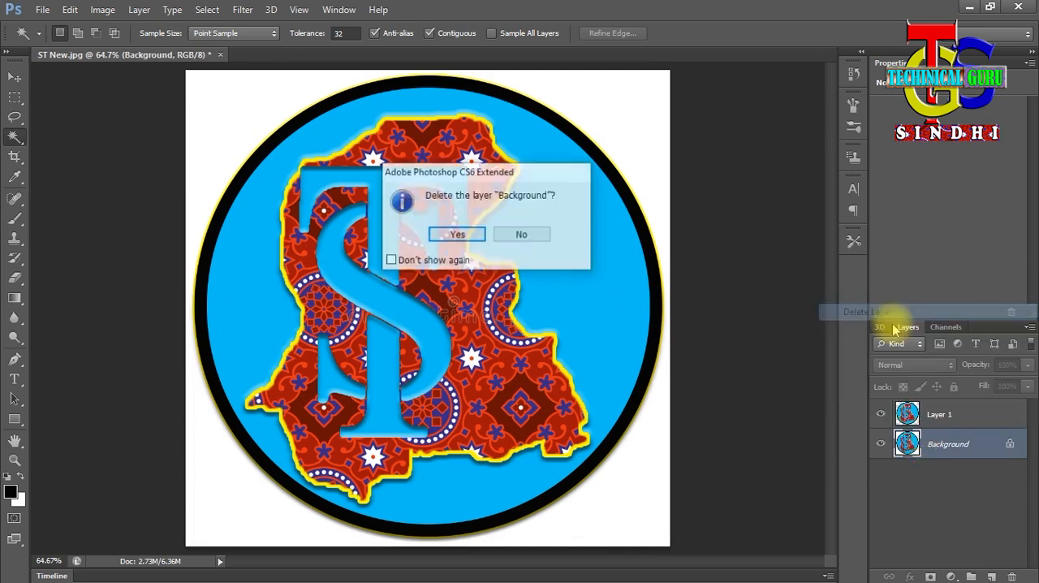
left_click(459, 233)
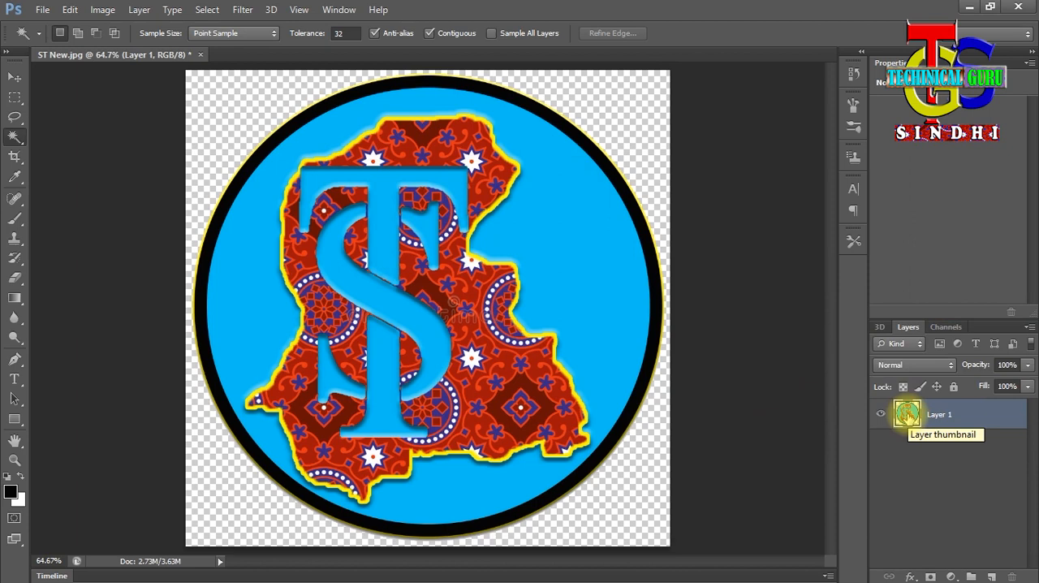
right_click(907, 414)
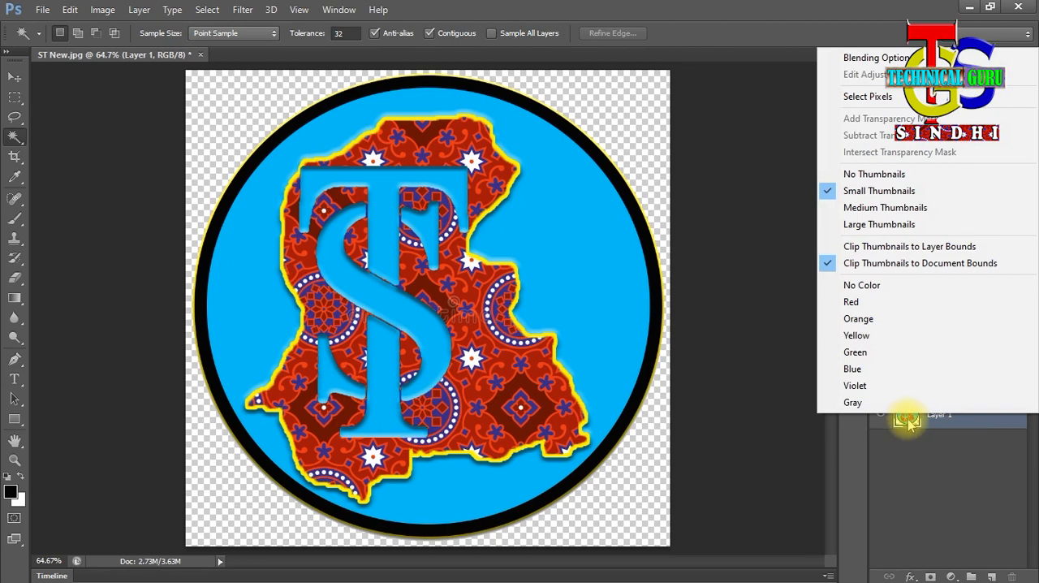
right_click(908, 421)
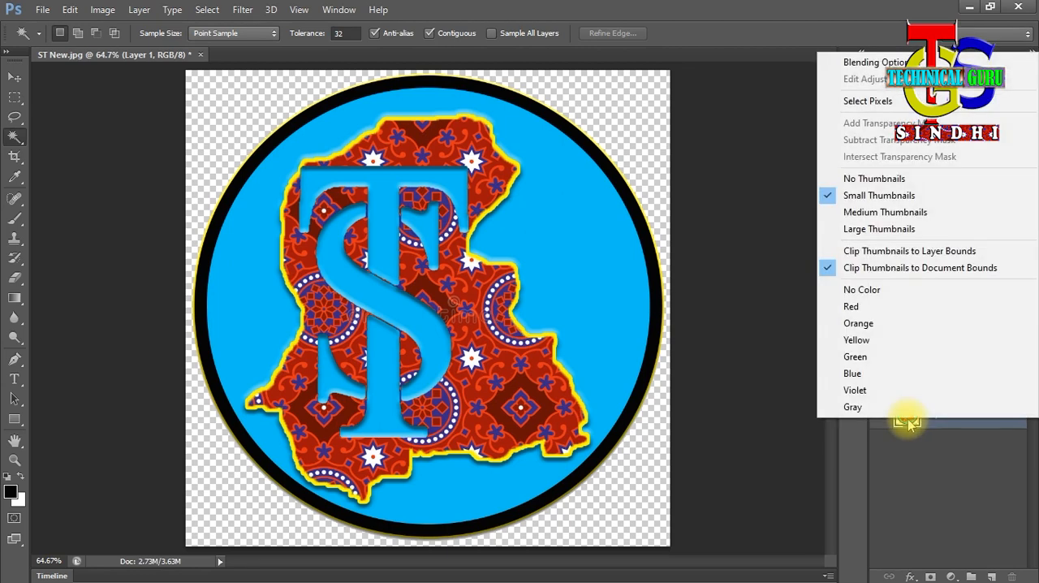
left_click(908, 466)
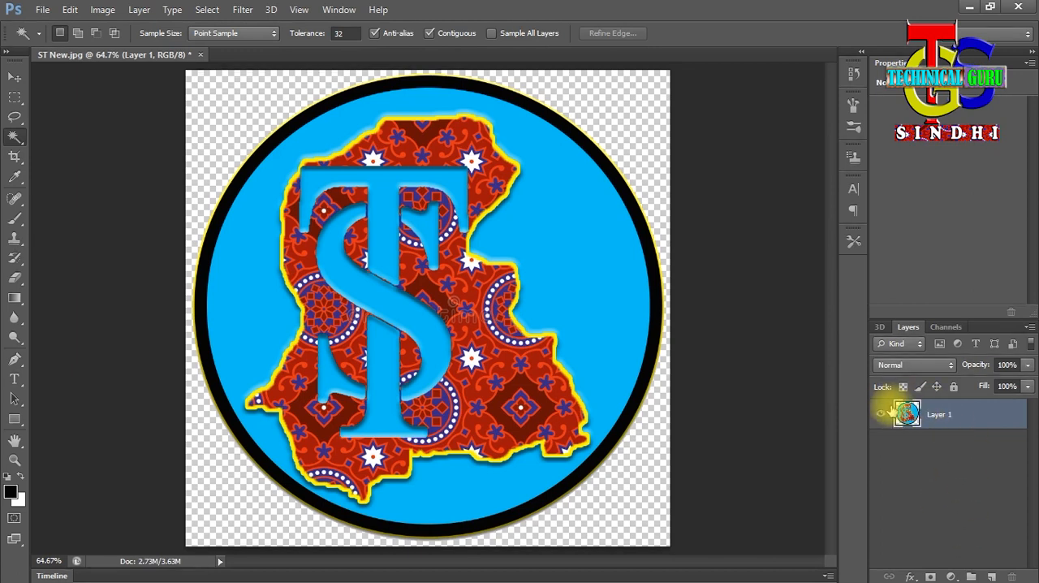
right_click(906, 413)
left_click(907, 413)
right_click(907, 414)
left_click(889, 418)
right_click(889, 418)
left_click(901, 415)
right_click(910, 419)
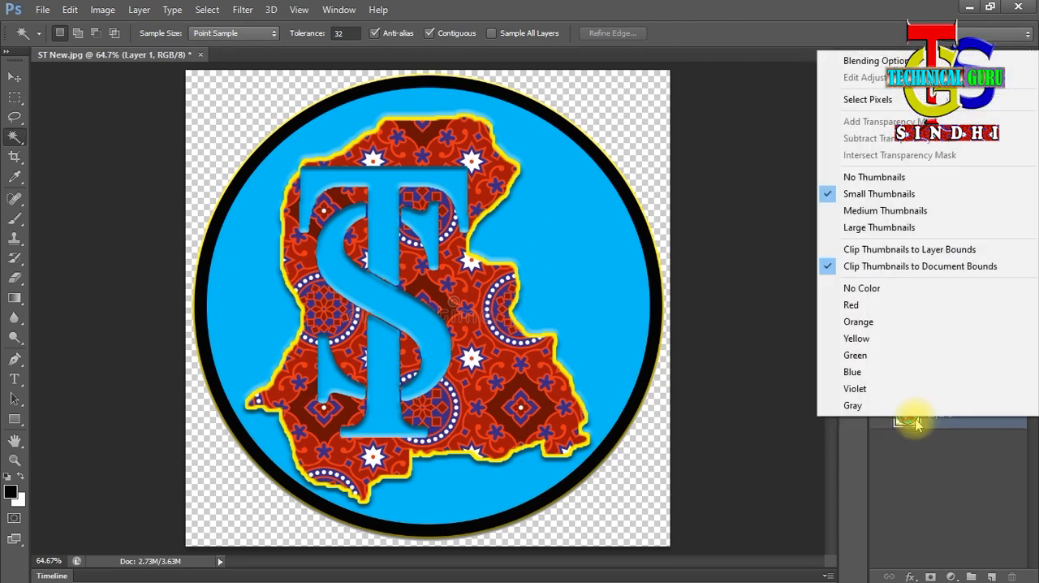
right_click(931, 421)
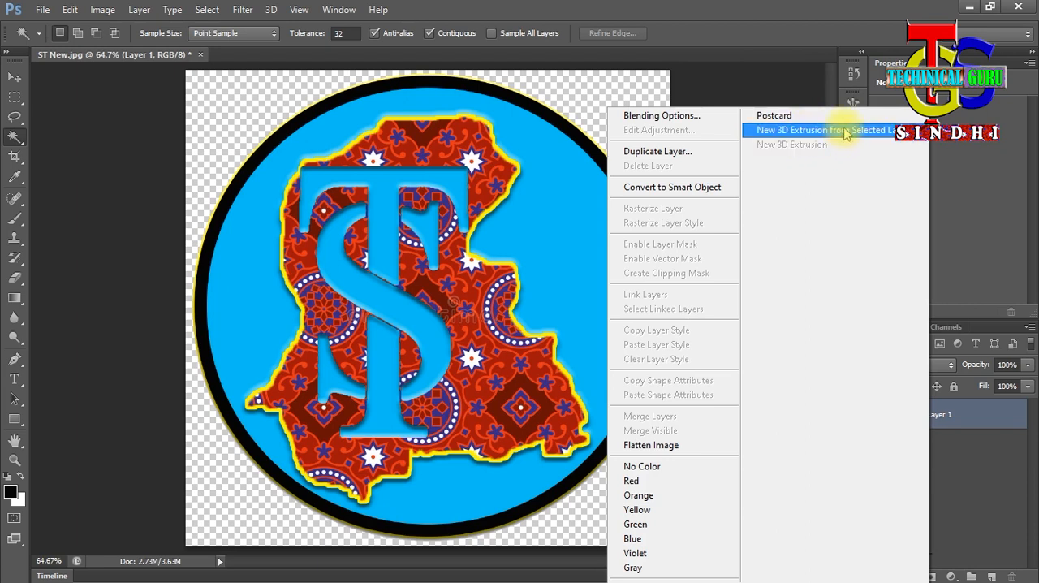
left_click(843, 35)
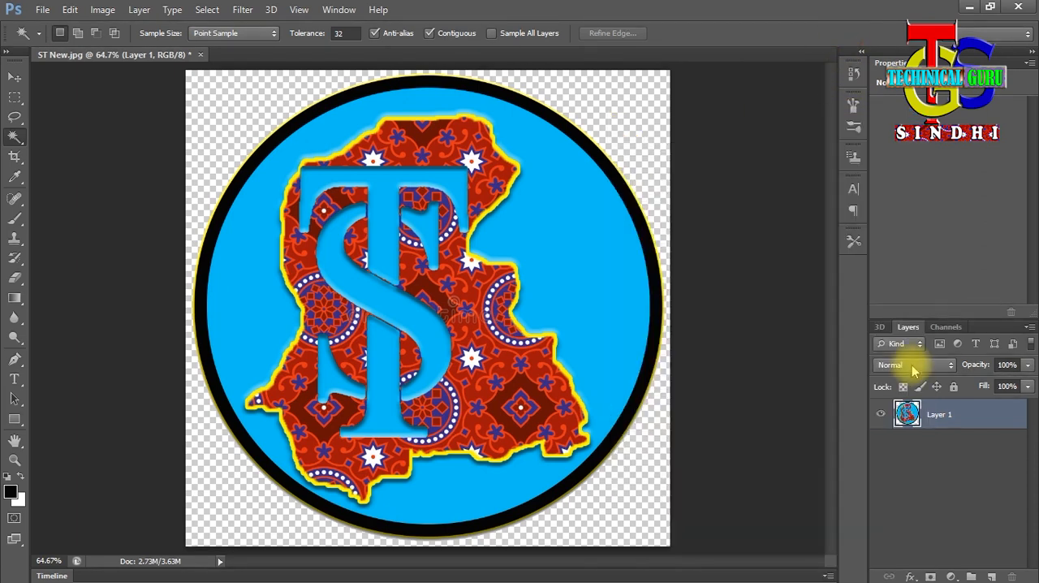
right_click(916, 409)
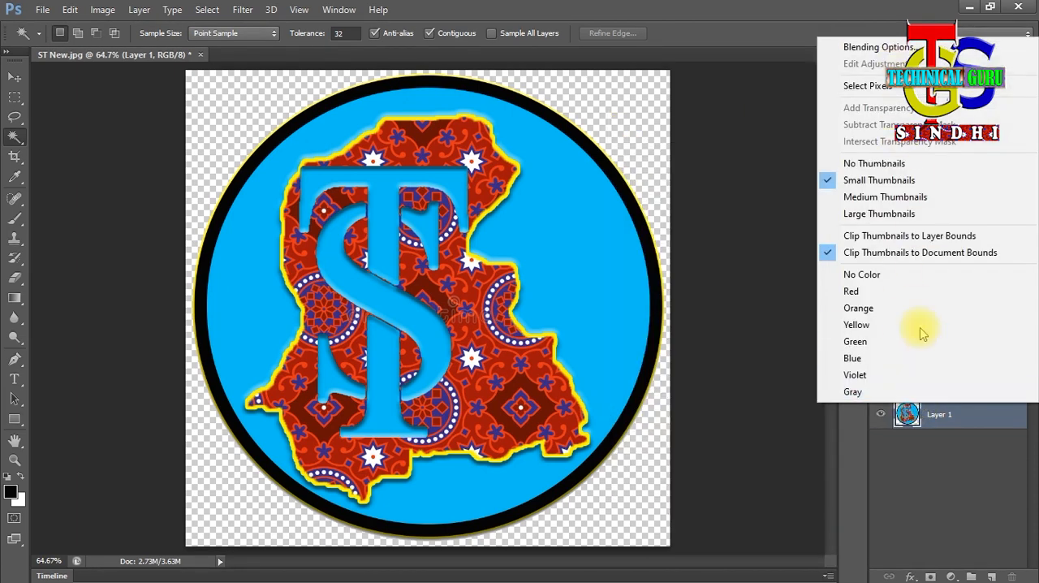
left_click(922, 393)
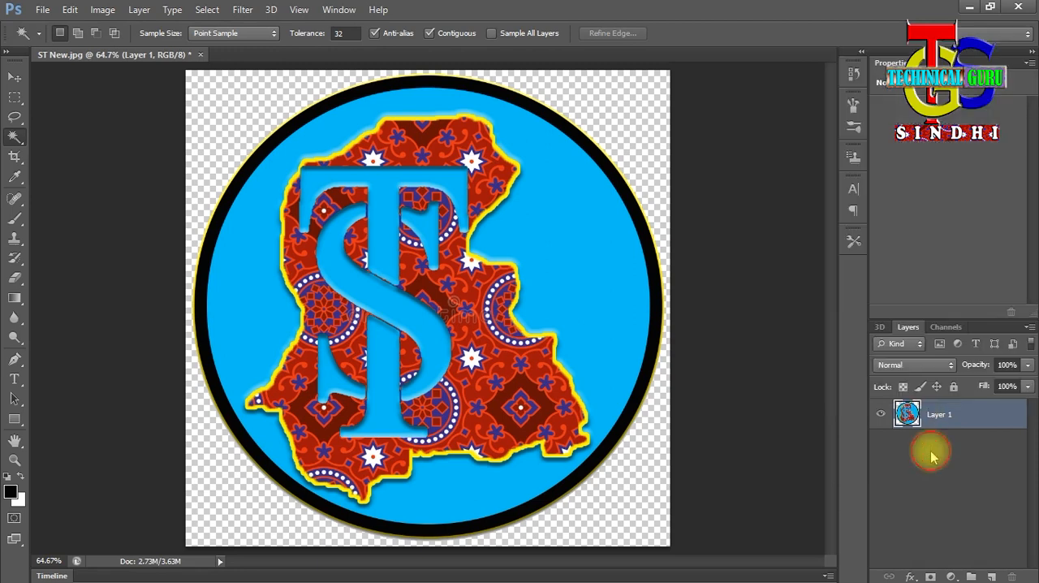
- Try a new 3D extrusion from Layer 1 and revert the document to the Delete Layer history state
left_click(272, 10)
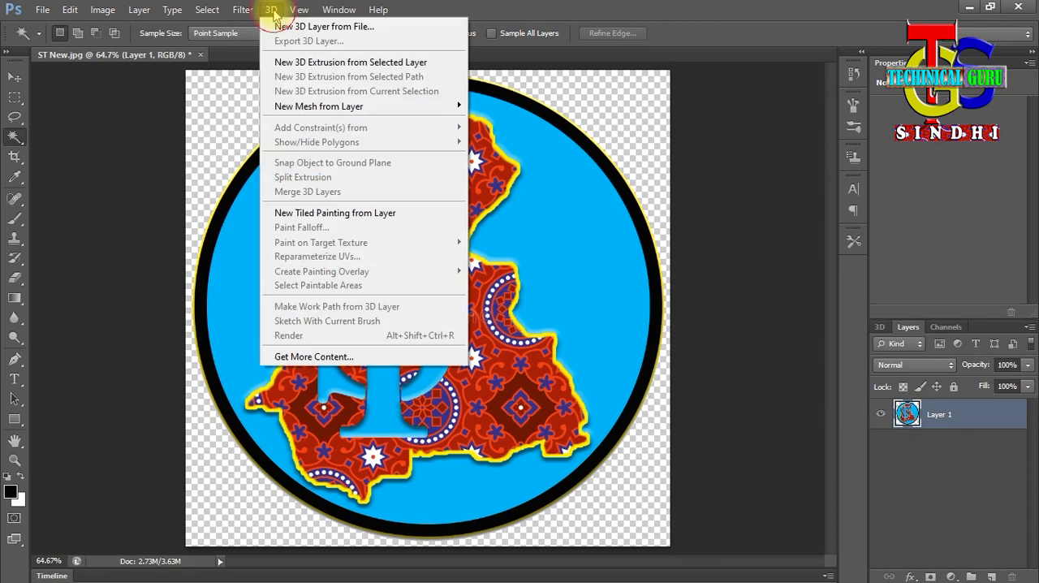
left_click(376, 69)
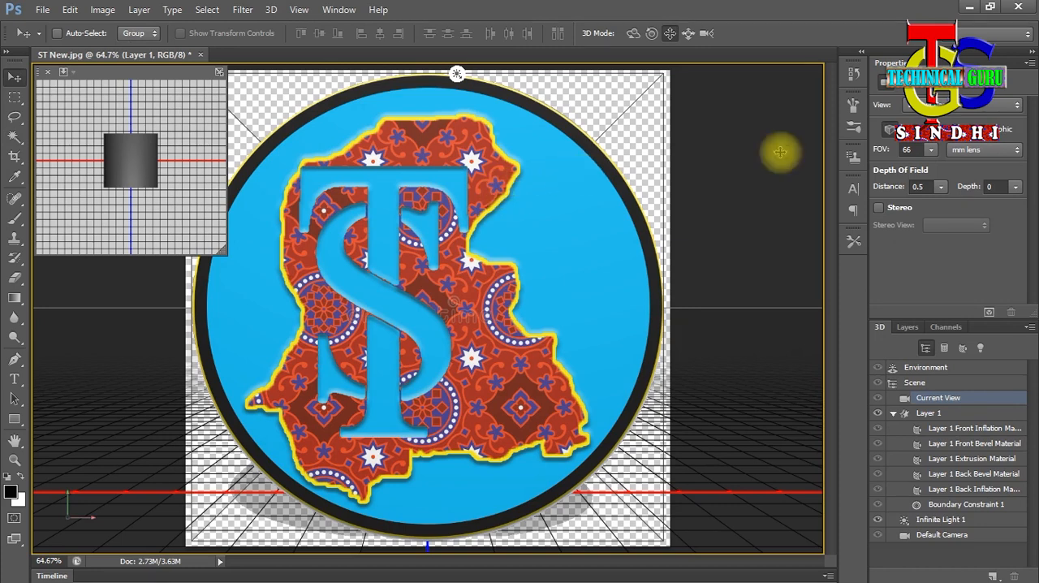
left_click(853, 73)
left_click(811, 142)
key("Return")
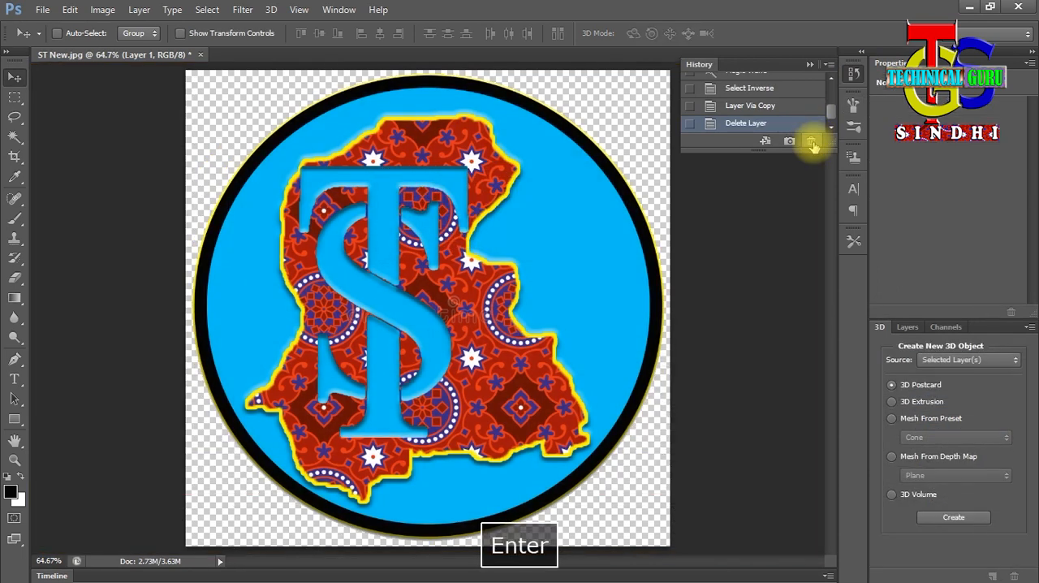
- Scale the Layer 1 logo to about 90%, centre it on the canvas, and create a new 3D extrusion from it
left_click(908, 327)
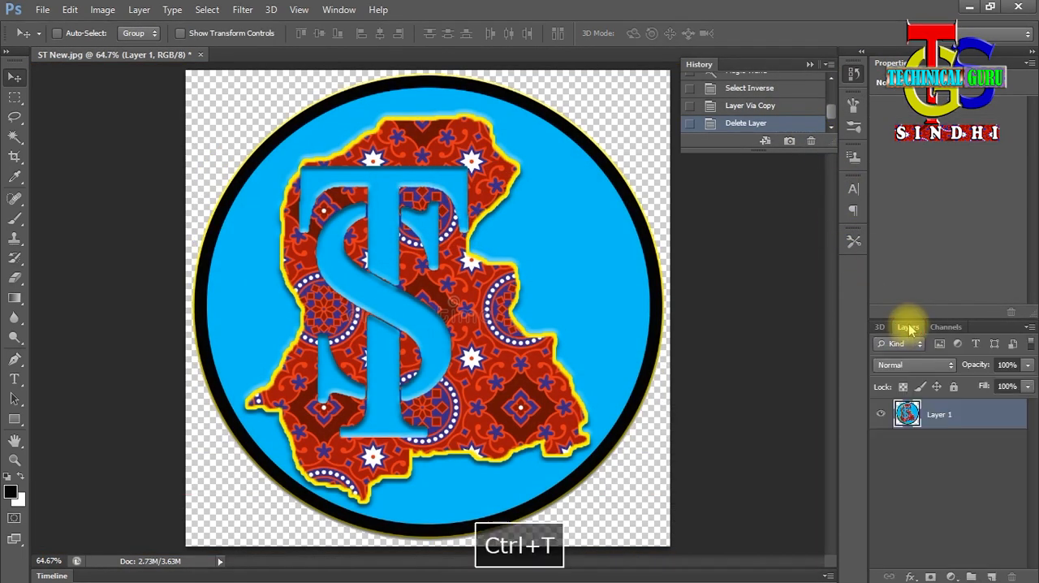
key("ctrl+t")
left_click_drag(193, 75, 241, 121)
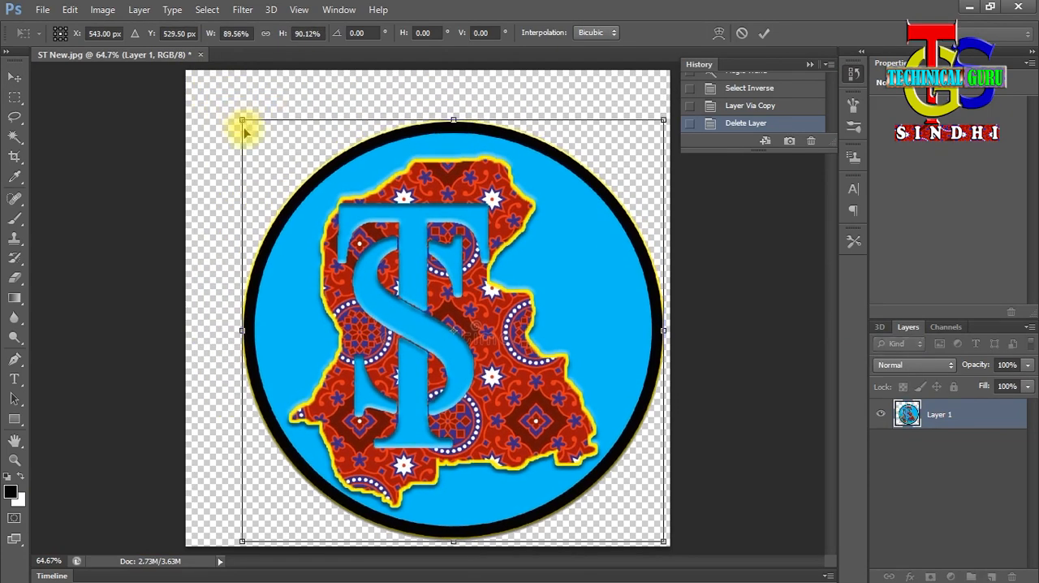
left_click_drag(342, 265, 304, 241)
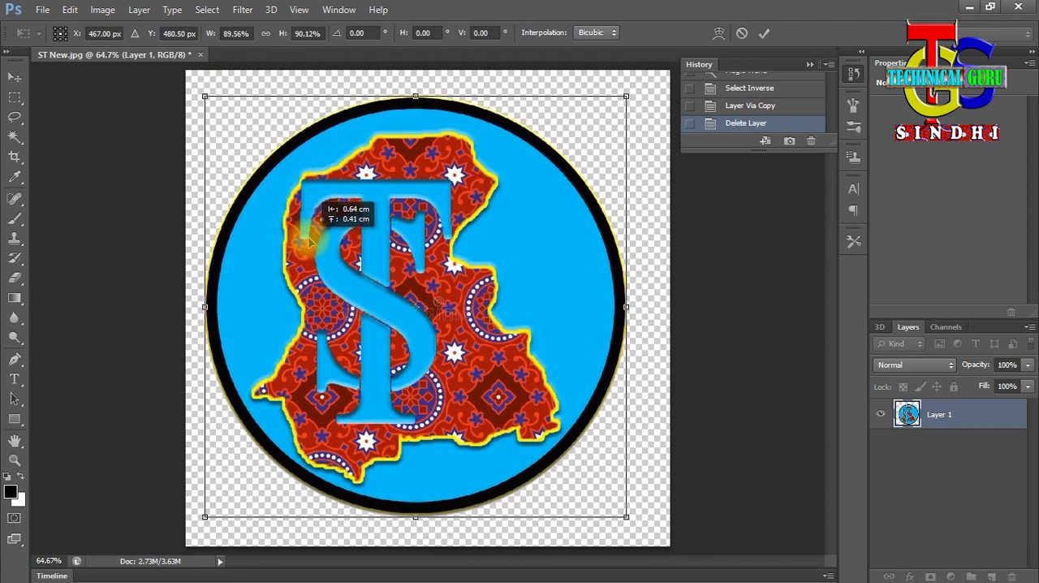
left_click(762, 34)
left_click(270, 10)
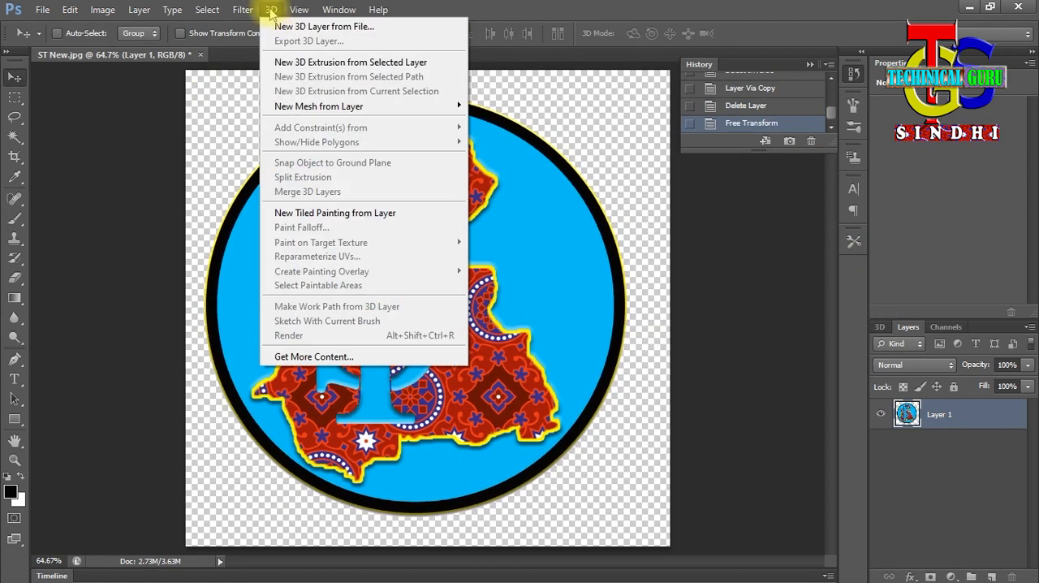
left_click(292, 63)
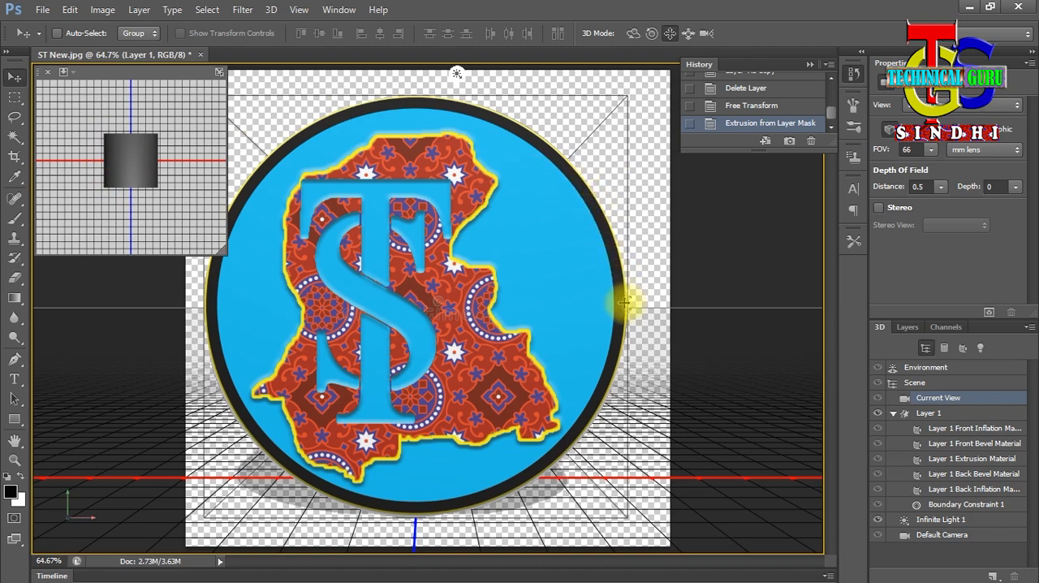
- Orbit the camera around the extruded logo to view its side, and delete the resulting camera position state from the history
left_click(632, 33)
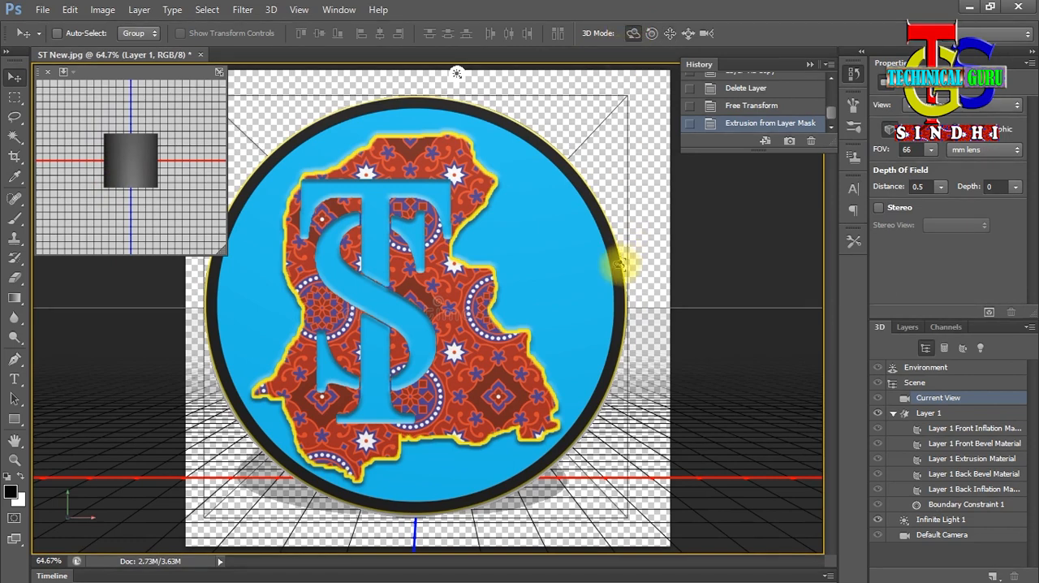
left_click_drag(619, 265, 680, 271)
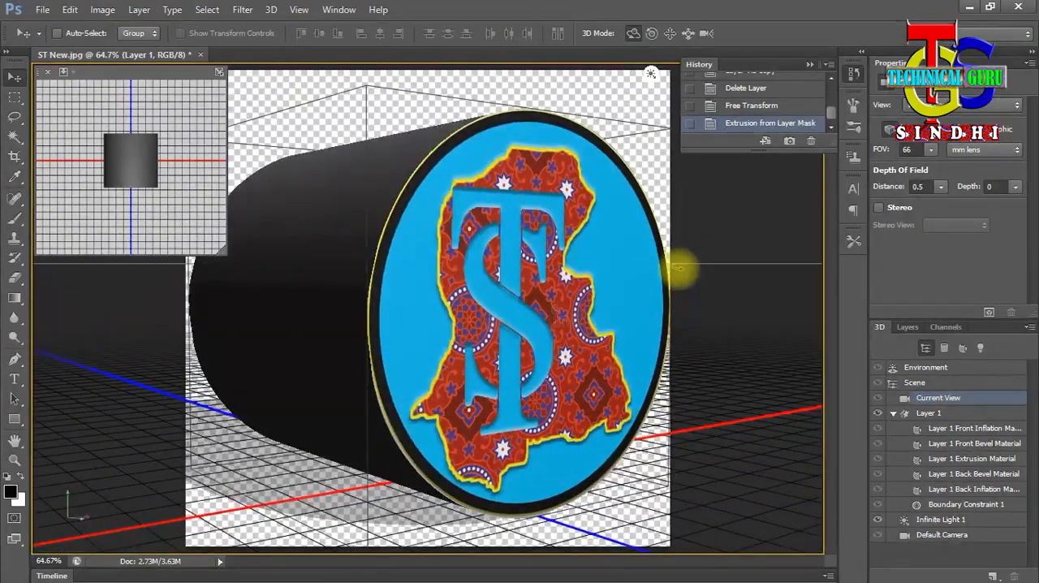
left_click_drag(680, 270, 678, 268)
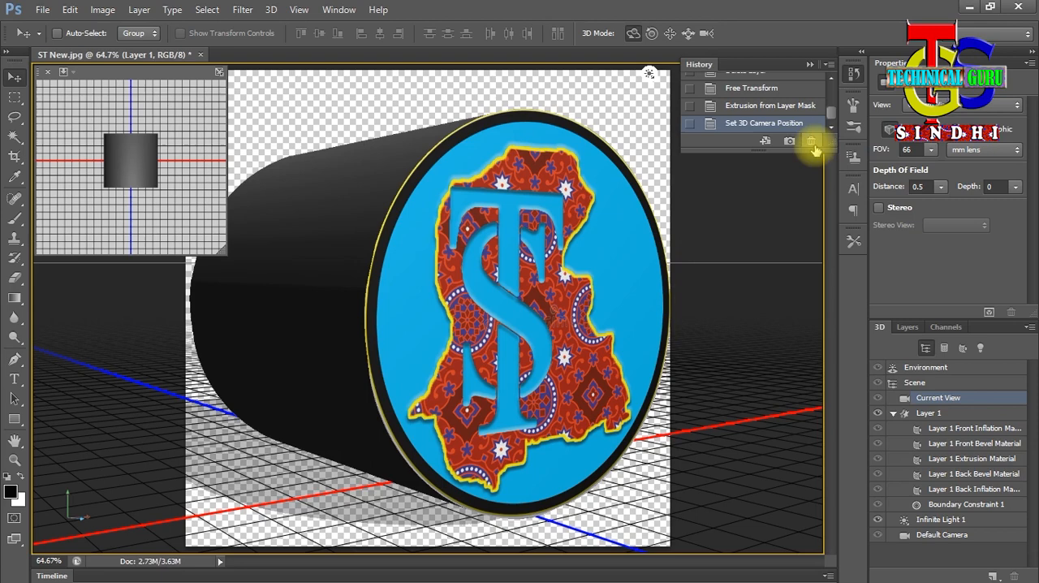
left_click(810, 140)
left_click(455, 234)
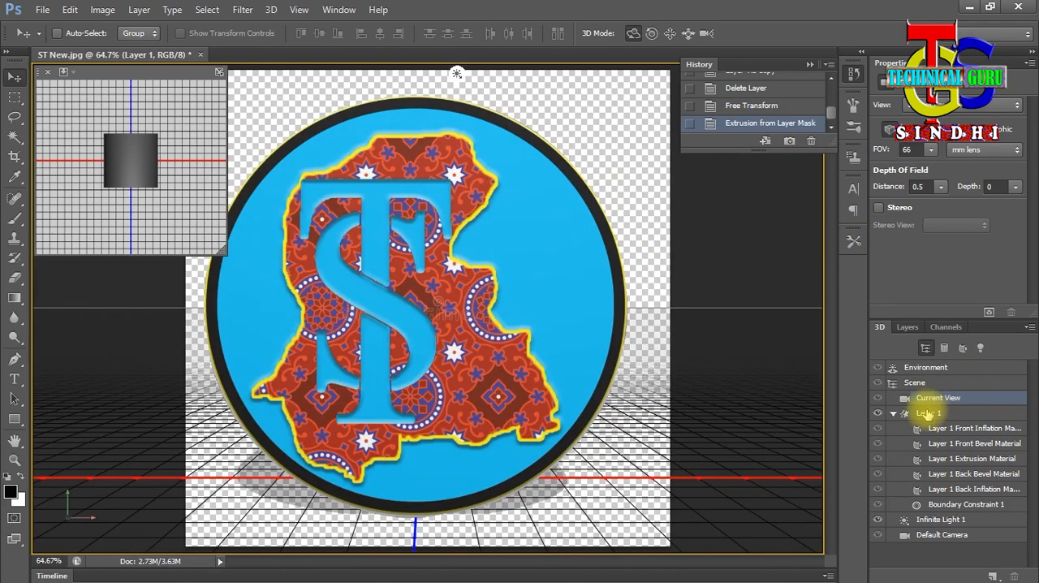
- Set the extrusion depth of the Layer 1 mesh to 54
left_click(928, 414)
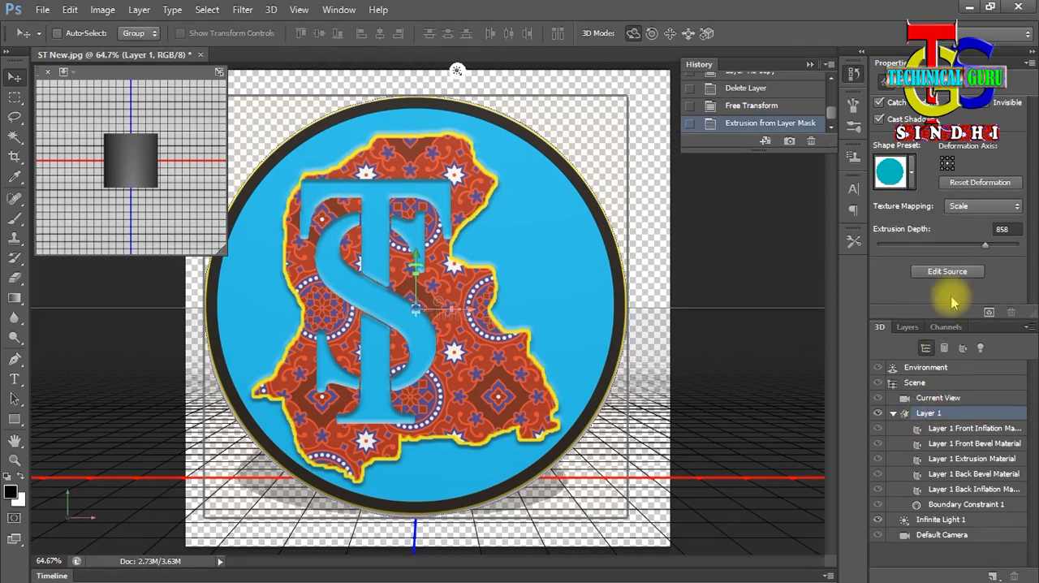
left_click_drag(984, 244, 952, 244)
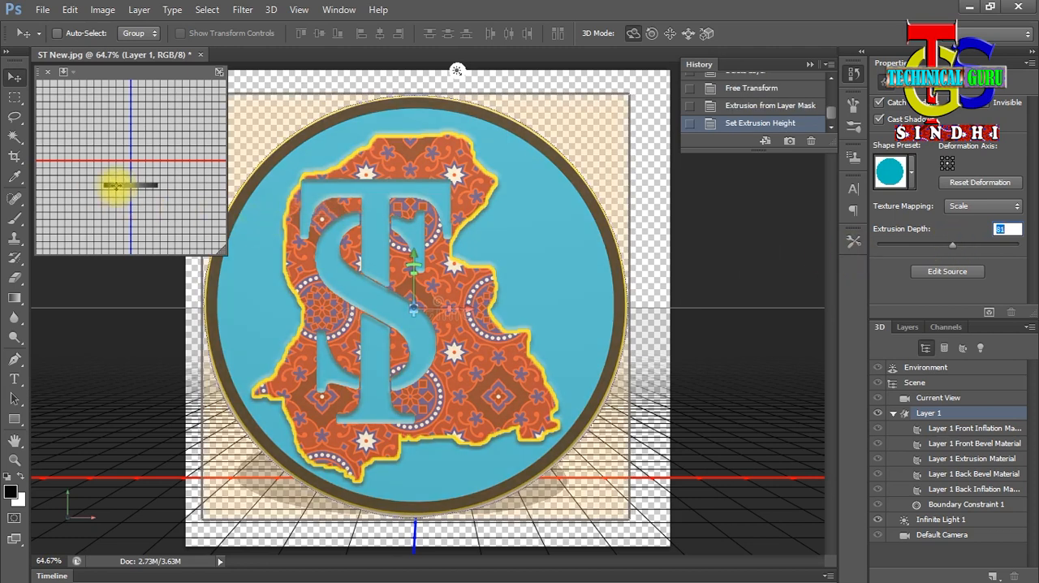
left_click_drag(952, 243, 952, 244)
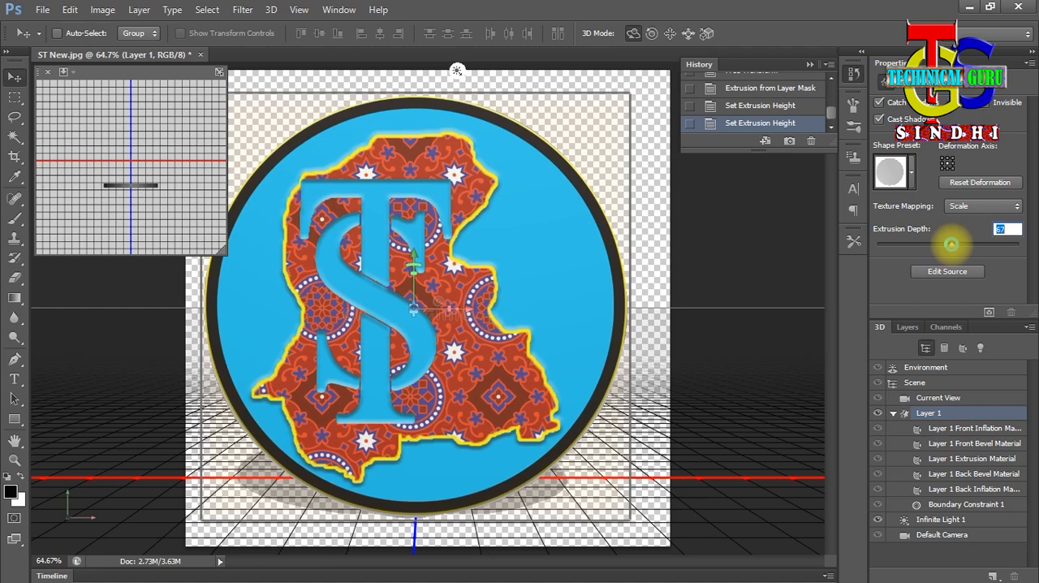
left_click_drag(951, 243, 951, 244)
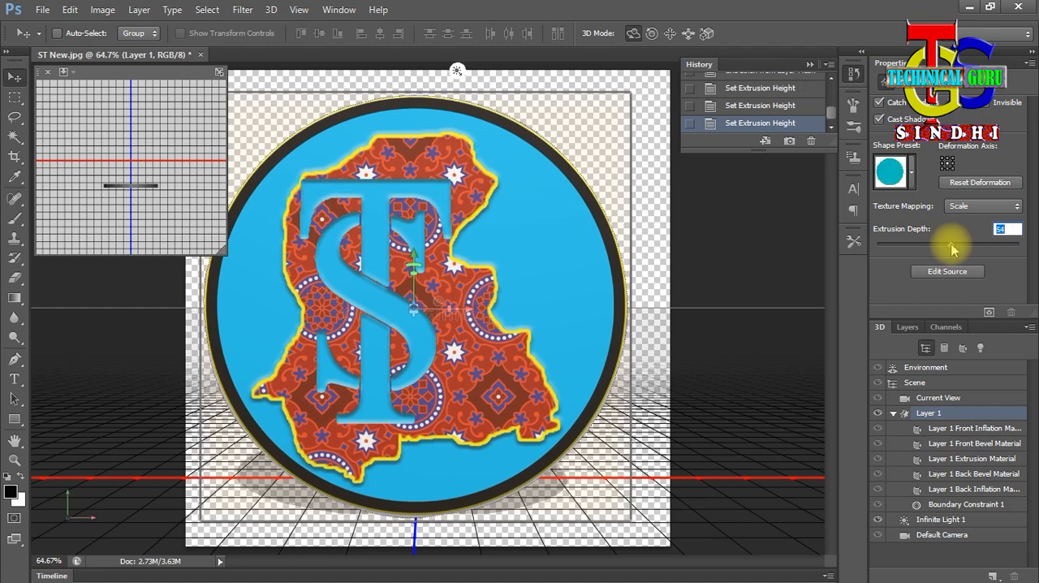
- Set the Layer 1 Front Inflation Material's diffuse color to the logo's blue, 1fbce6, by sampling it from the artwork
left_click(977, 428)
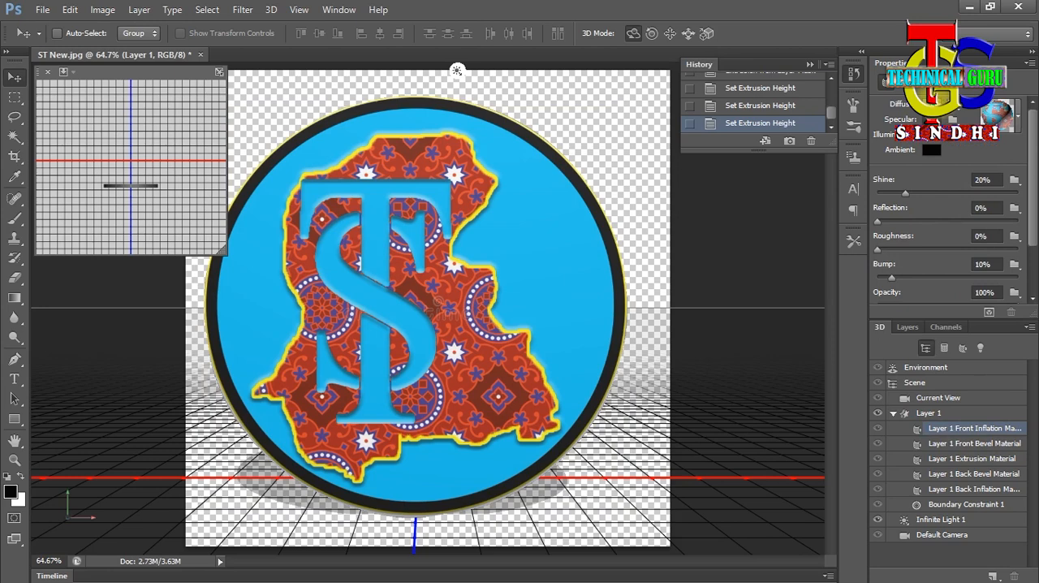
left_click(930, 104)
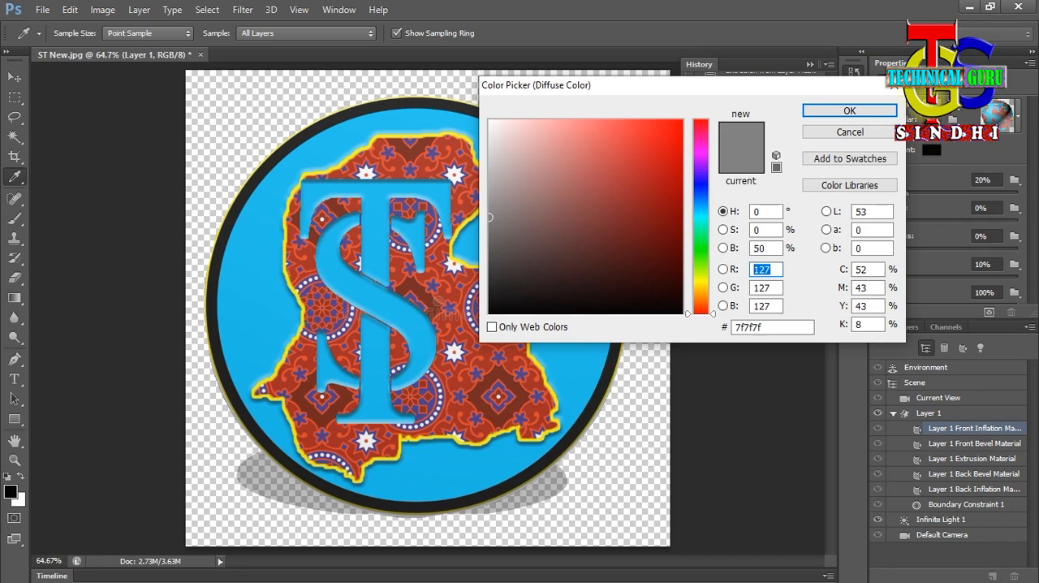
left_click_drag(836, 84, 860, 139)
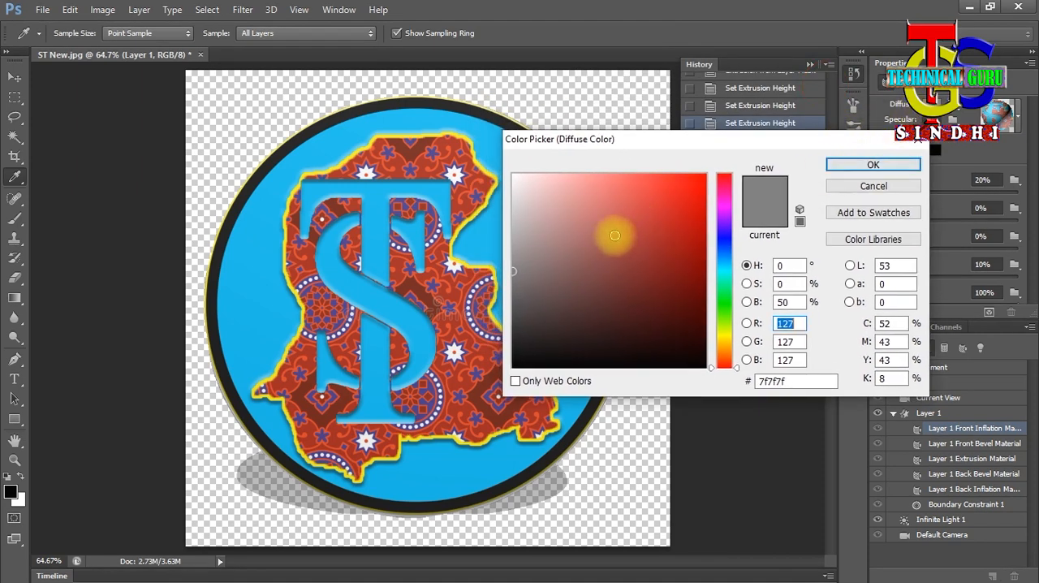
left_click(256, 317)
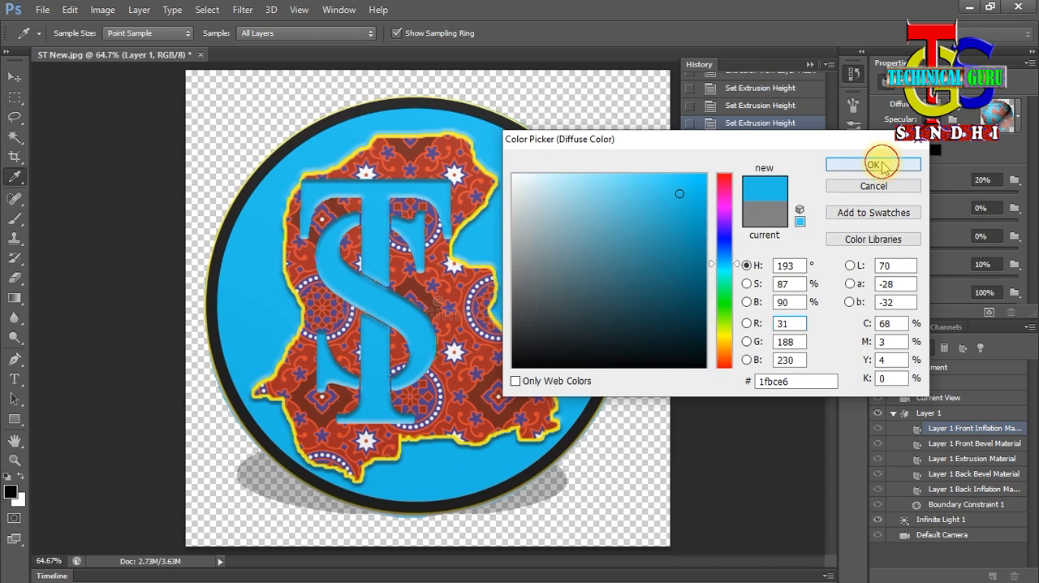
left_click(882, 165)
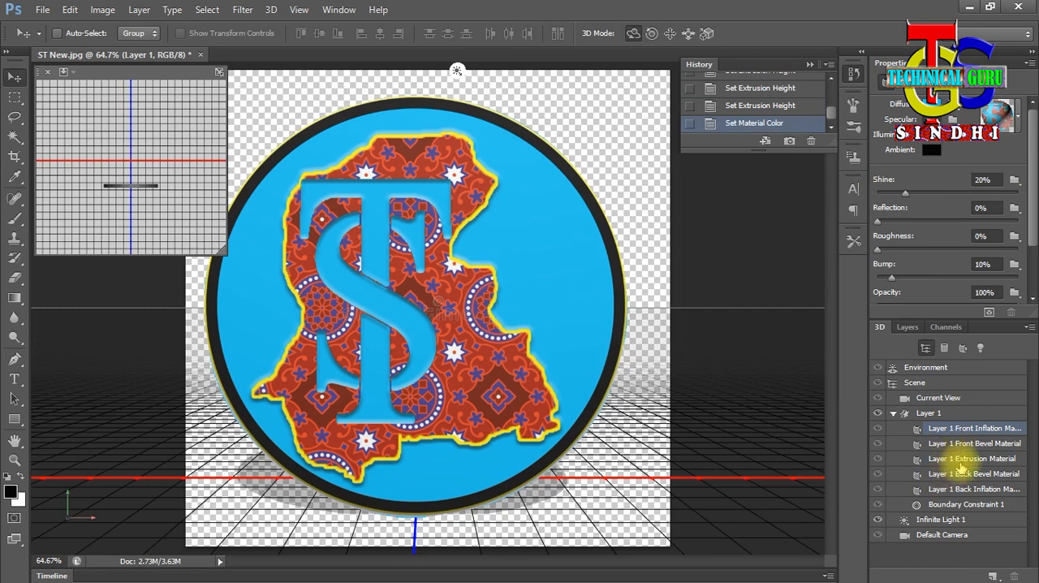
- Set the Layer 1 Extrusion Material's diffuse color to the blue 1bb8e2 sampled from the lower part of the logo
left_click(966, 461)
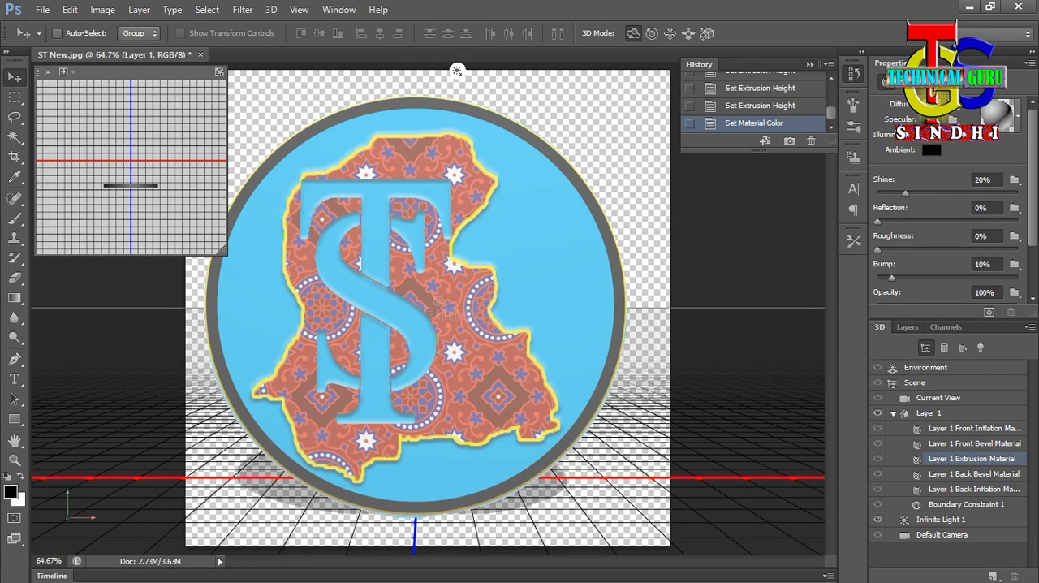
left_click(926, 103)
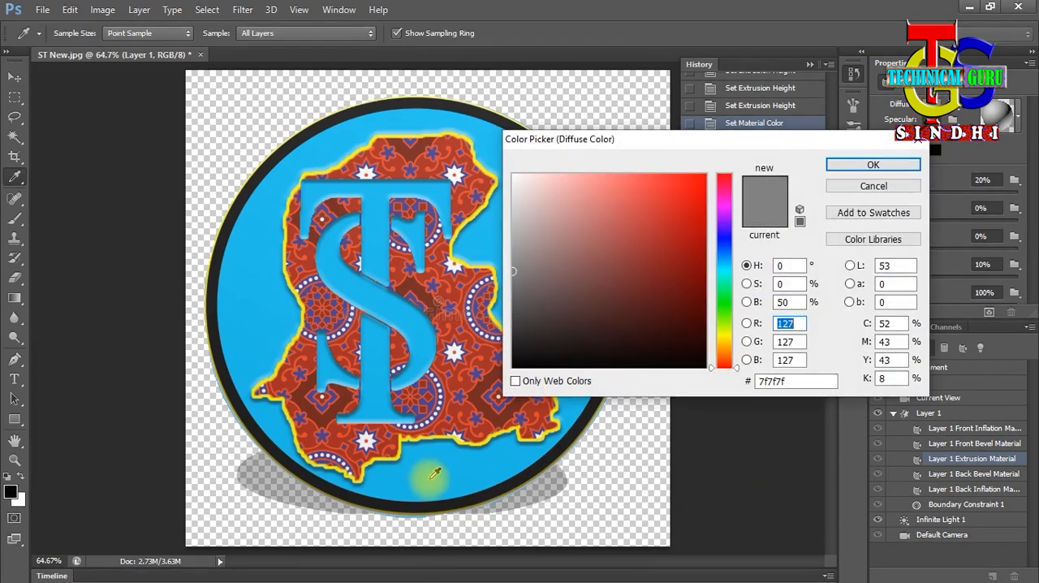
left_click(434, 473)
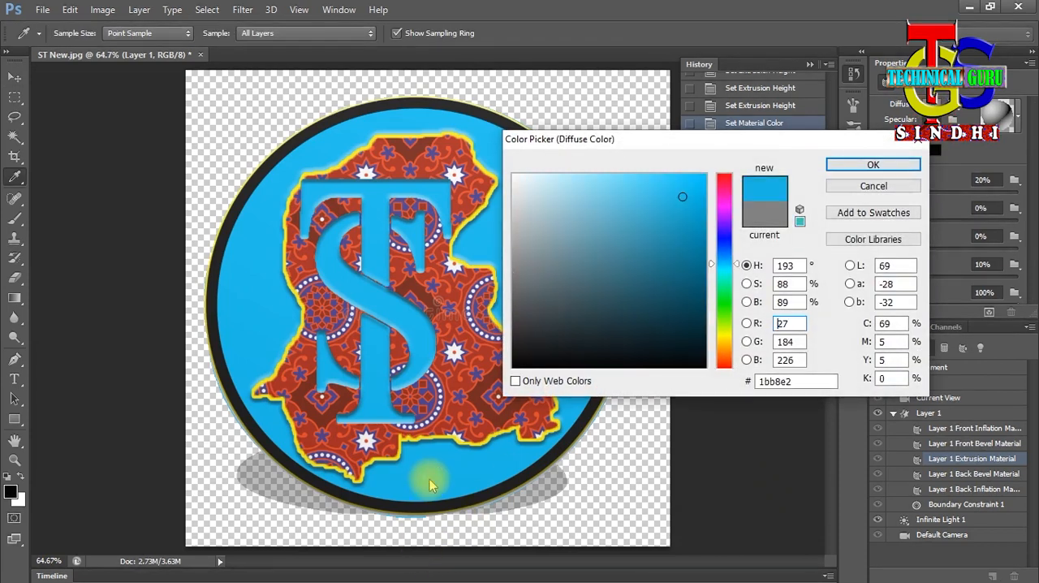
left_click(862, 167)
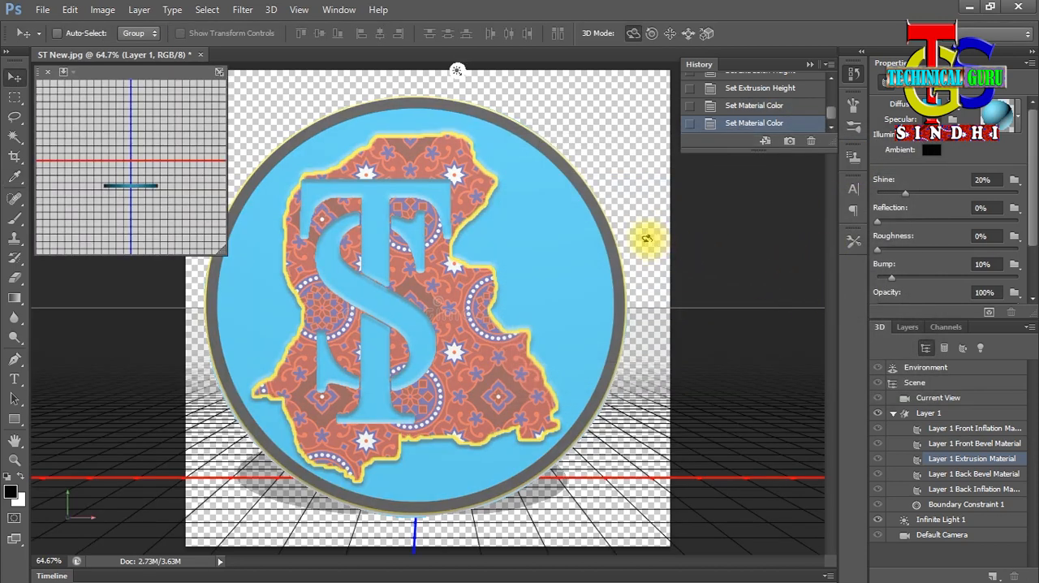
- Try rotating the logo mesh slightly around its Y axis, and delete the resulting mesh position state from the history
left_click(606, 239)
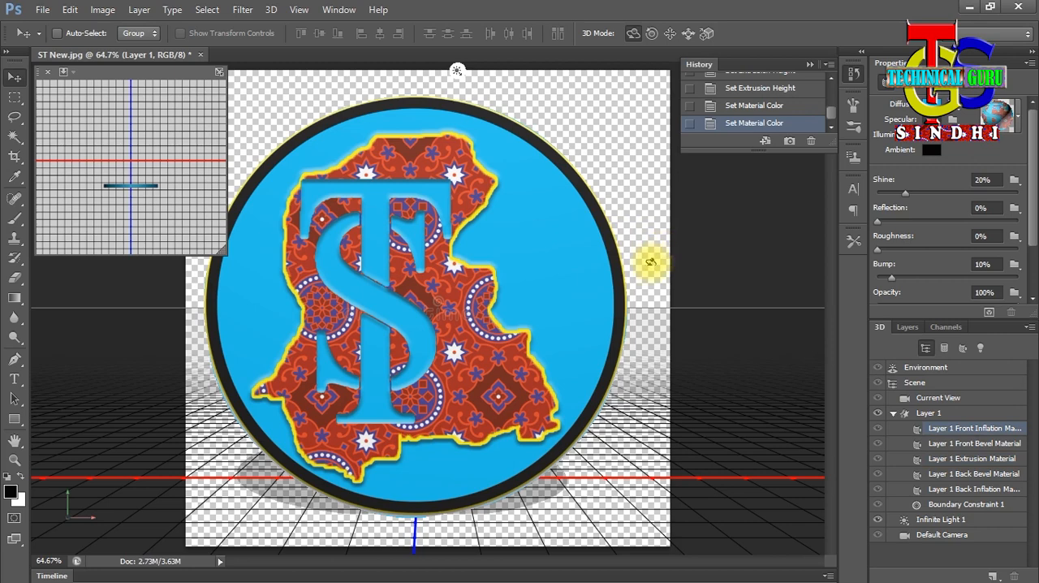
left_click(630, 301)
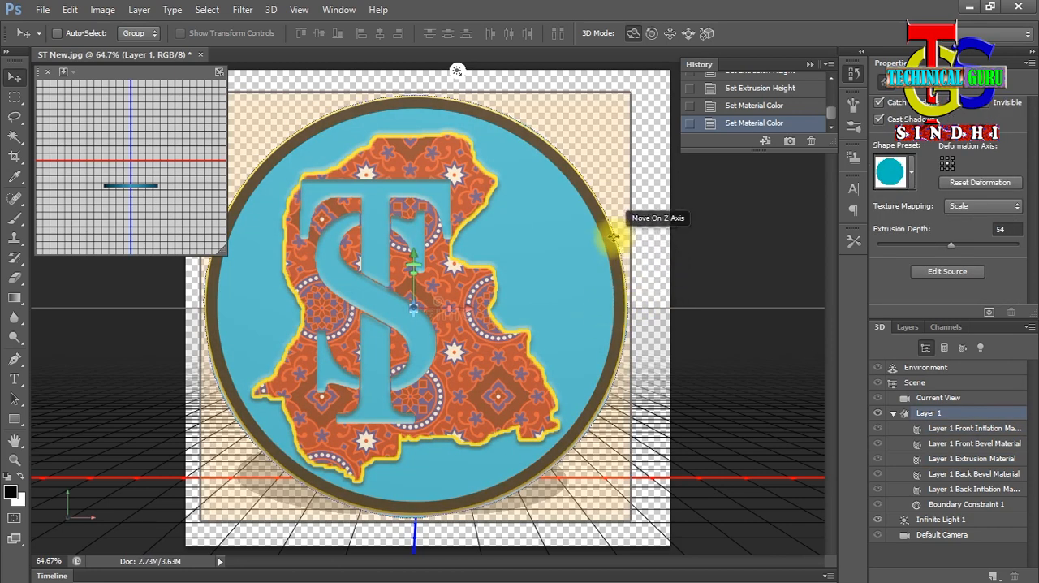
left_click(633, 301)
left_click(633, 301)
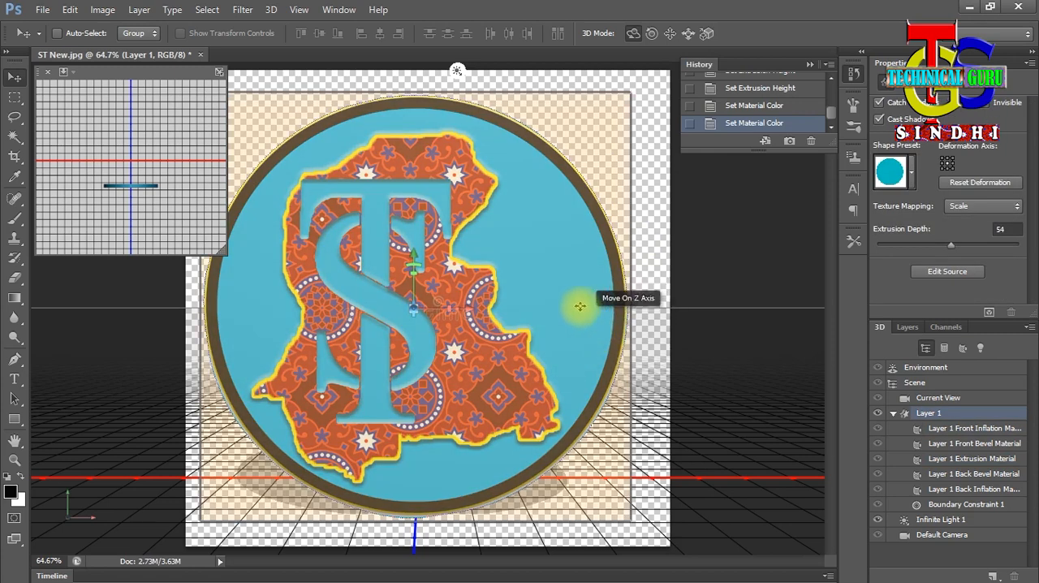
left_click(371, 303)
left_click(390, 299)
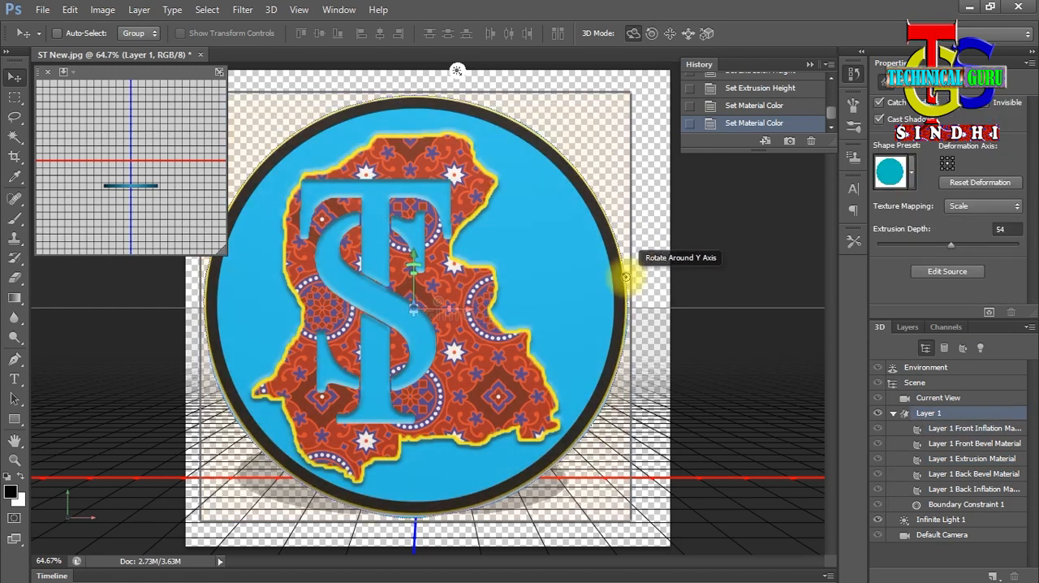
mouse_move(622, 274)
left_mouse_down()
mouse_move(756, 289)
mouse_move(620, 282)
left_mouse_up()
left_click(810, 141)
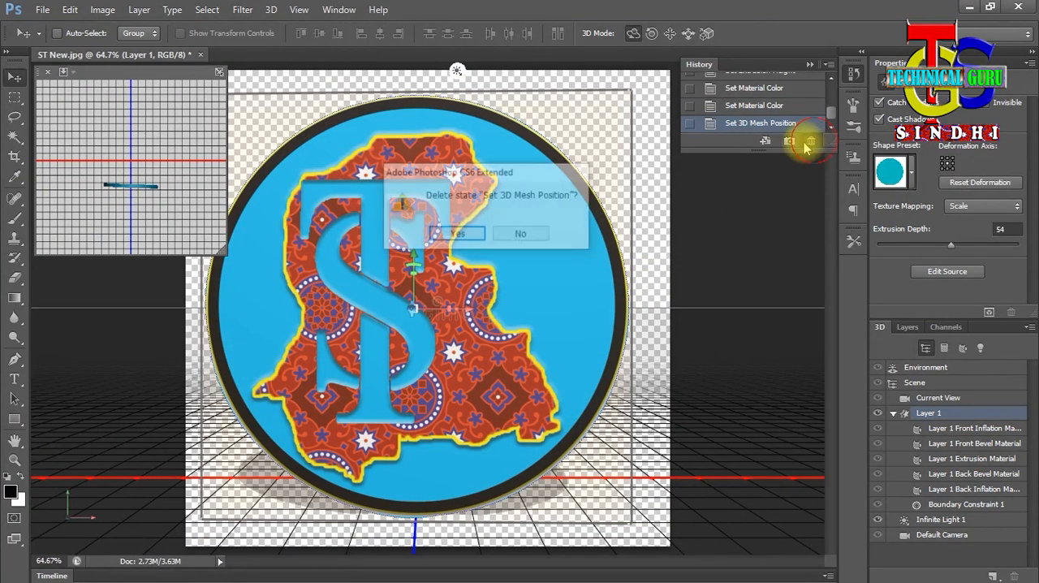
left_click(459, 234)
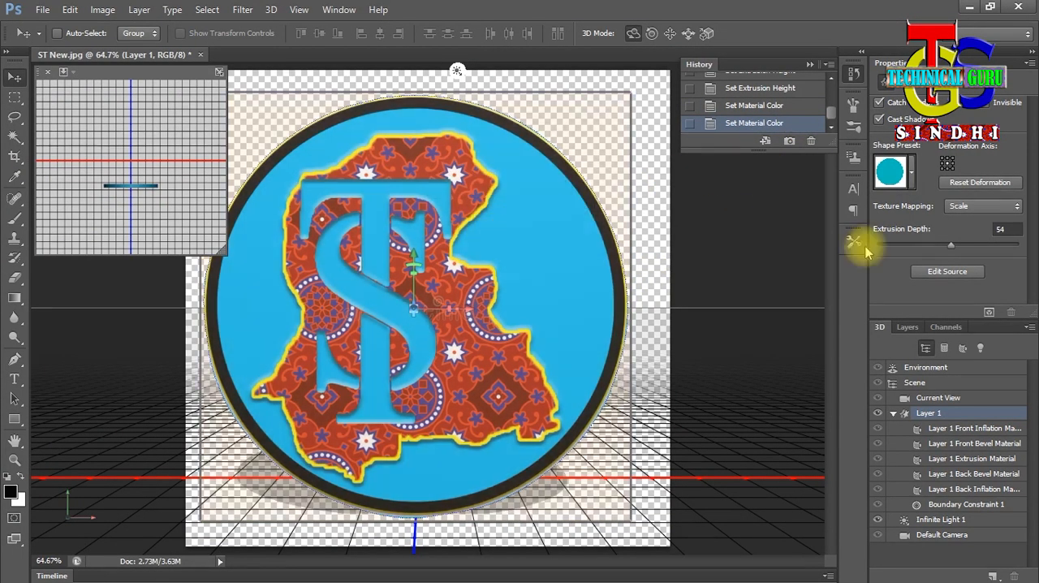
- Collapse the history list and show the Layer 1 mesh's position, rotation and scale coordinates
left_click(853, 73)
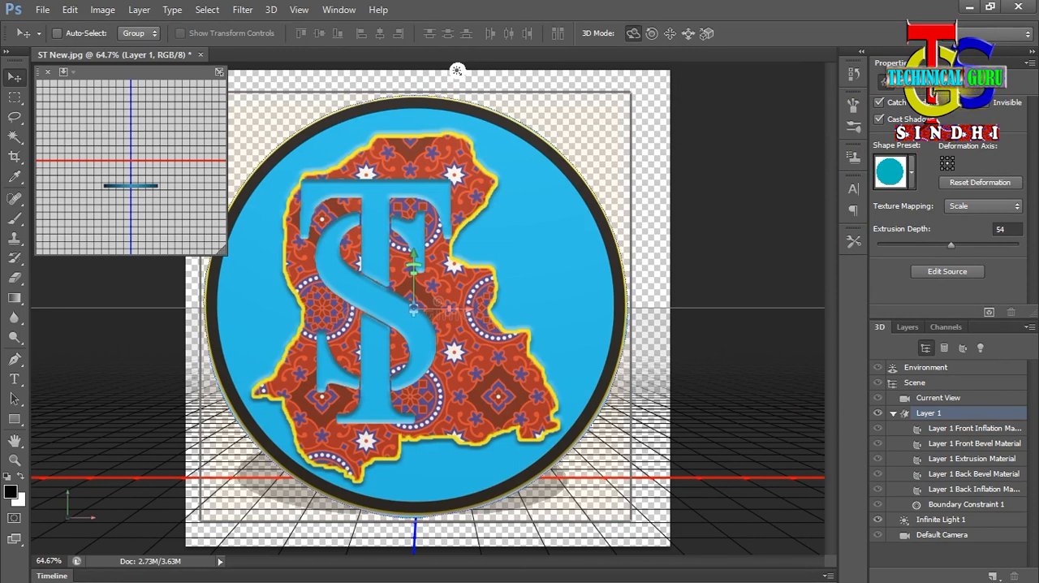
left_click(942, 85)
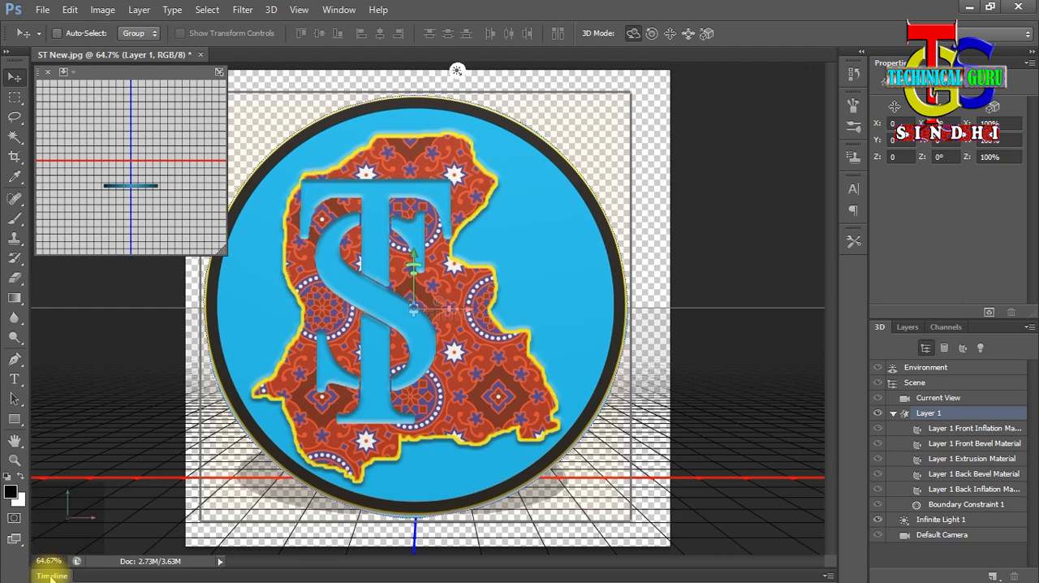
- Create a video timeline for the document and expand Layer 1's track to show its animatable properties
left_click(349, 14)
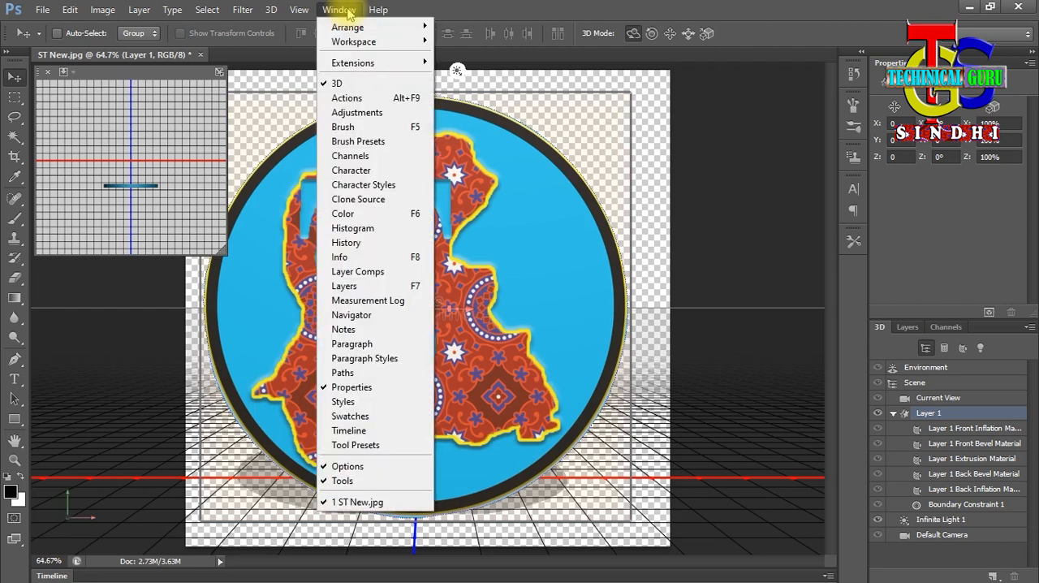
left_click(375, 431)
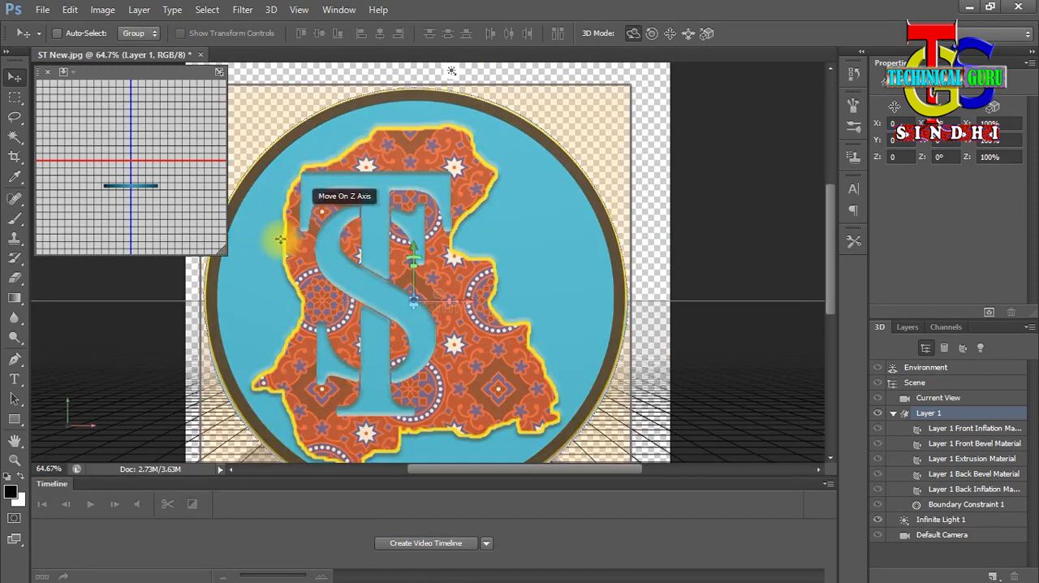
left_click(443, 551)
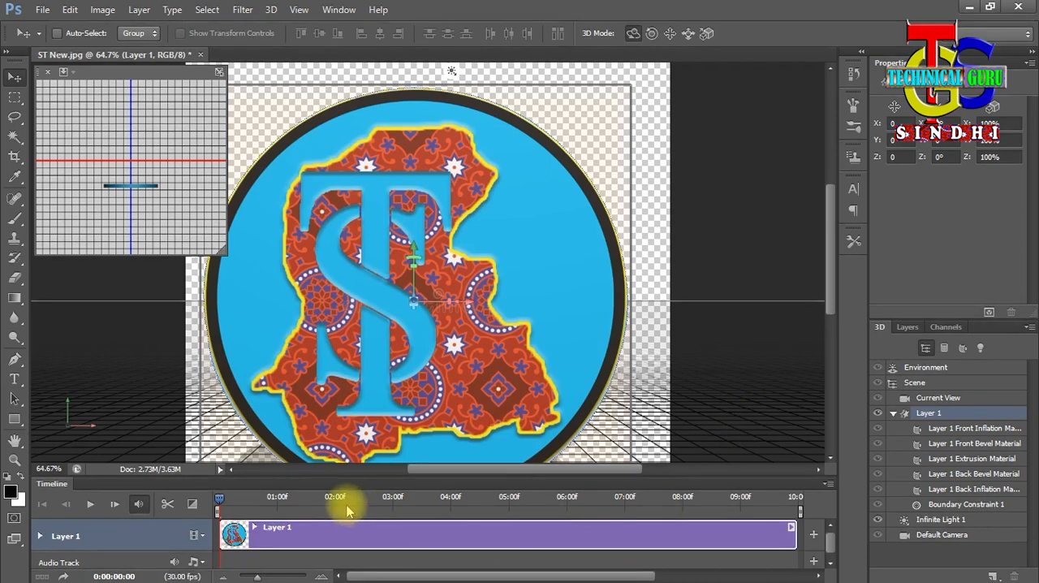
scroll(829, 544, "down", 1)
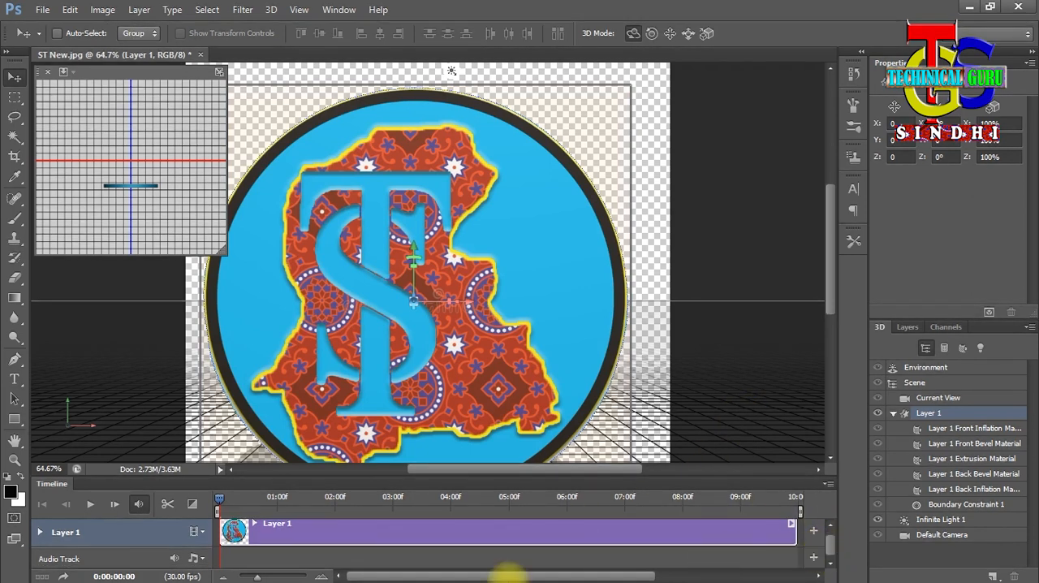
left_click(39, 533)
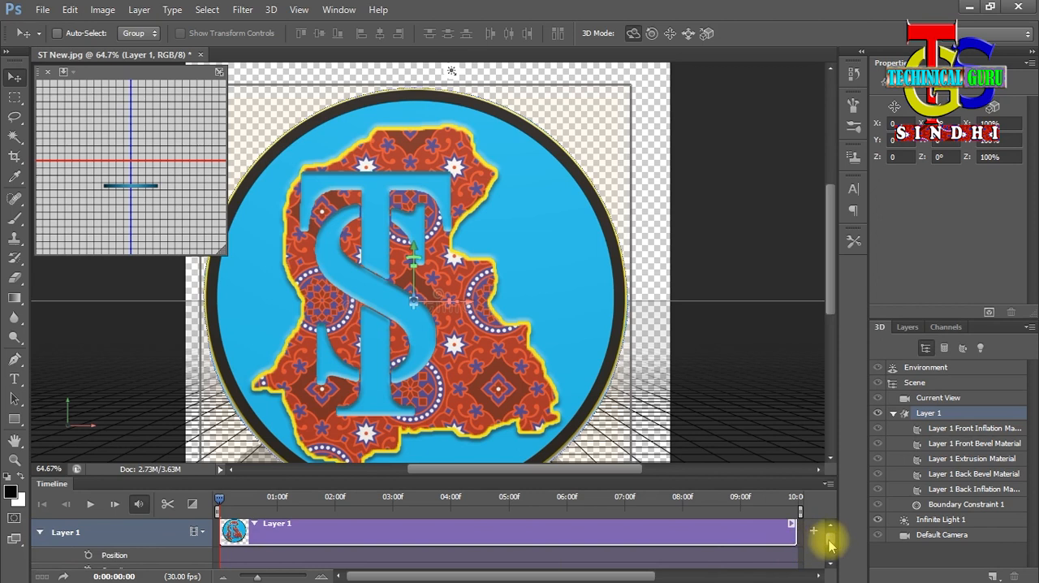
- Expand the track's 3D Meshes properties and enable keyframing for the Layer 1 mesh at the start of the timeline
left_click_drag(830, 545, 832, 554)
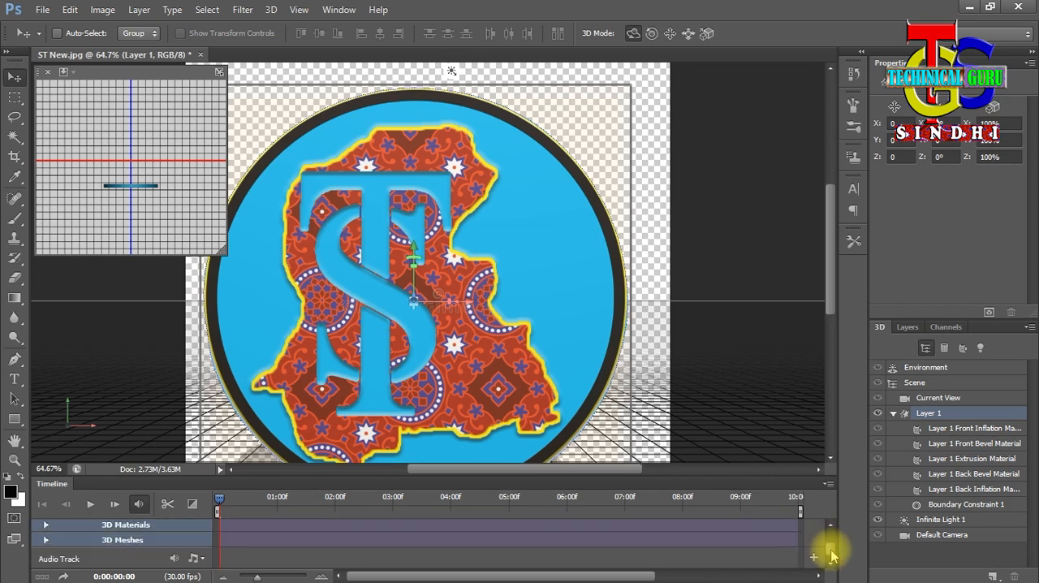
left_click(47, 541)
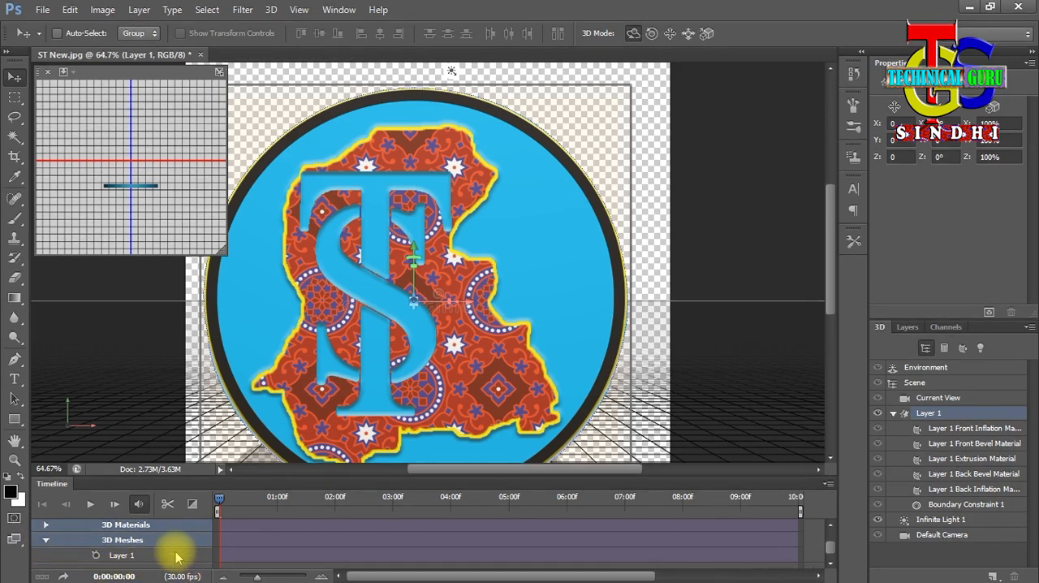
left_click(96, 555)
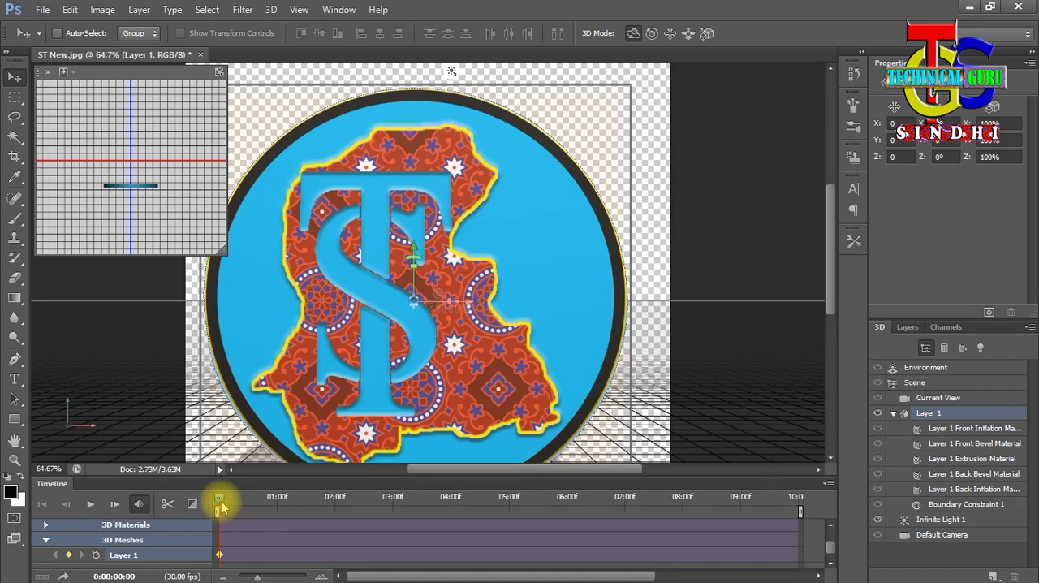
- At 1:00 on the timeline, rotate the logo mesh freehand about half a turn around its Y axis
left_click_drag(219, 499, 247, 499)
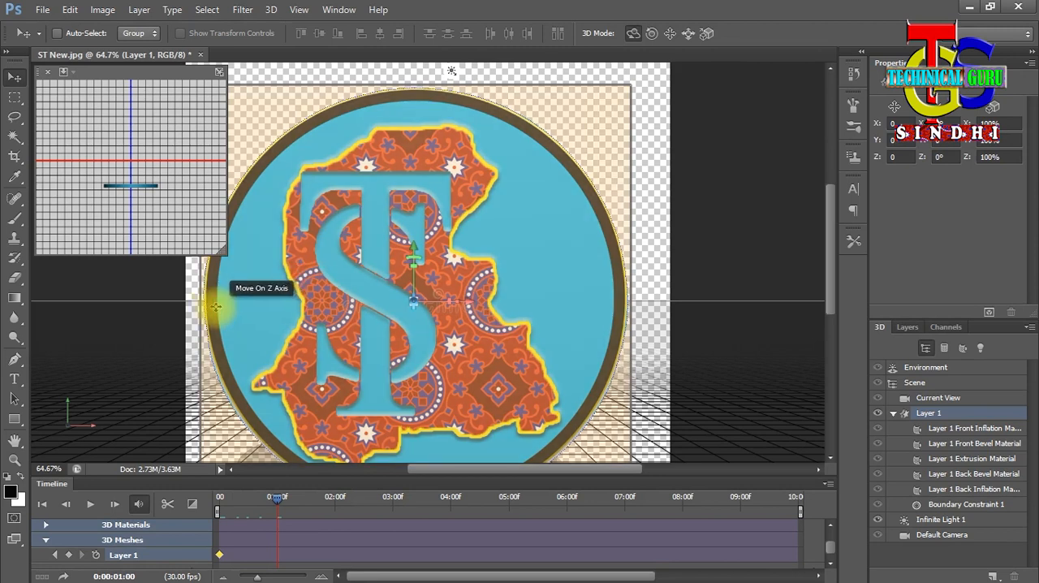
left_click_drag(212, 307, 46, 311)
left_click(277, 503)
- Try rotating the logo mesh freehand another half turn at 2:00, and delete that mesh position state from the history
left_click_drag(277, 505, 336, 508)
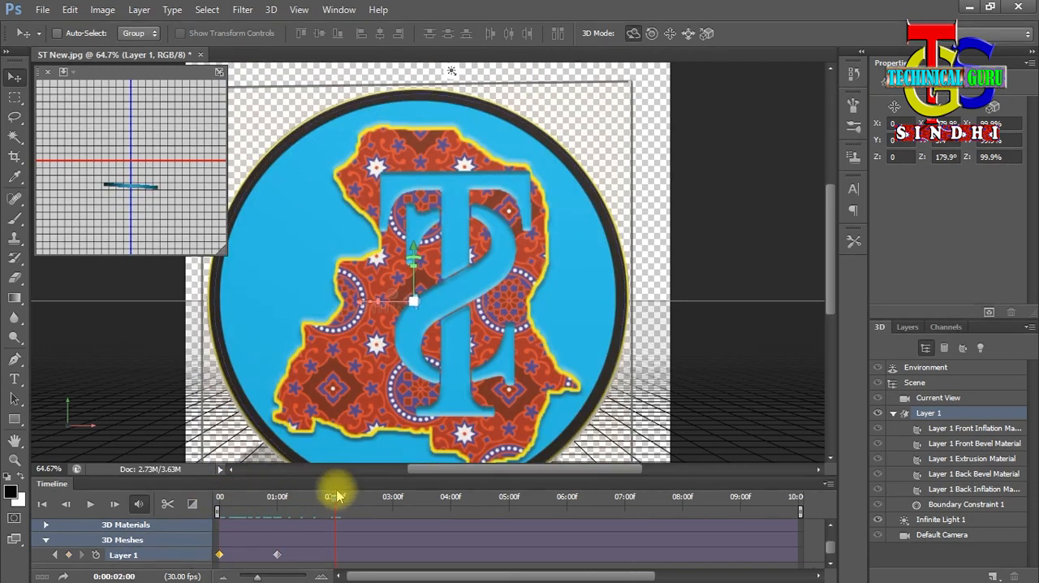
left_click_drag(213, 315, 48, 307)
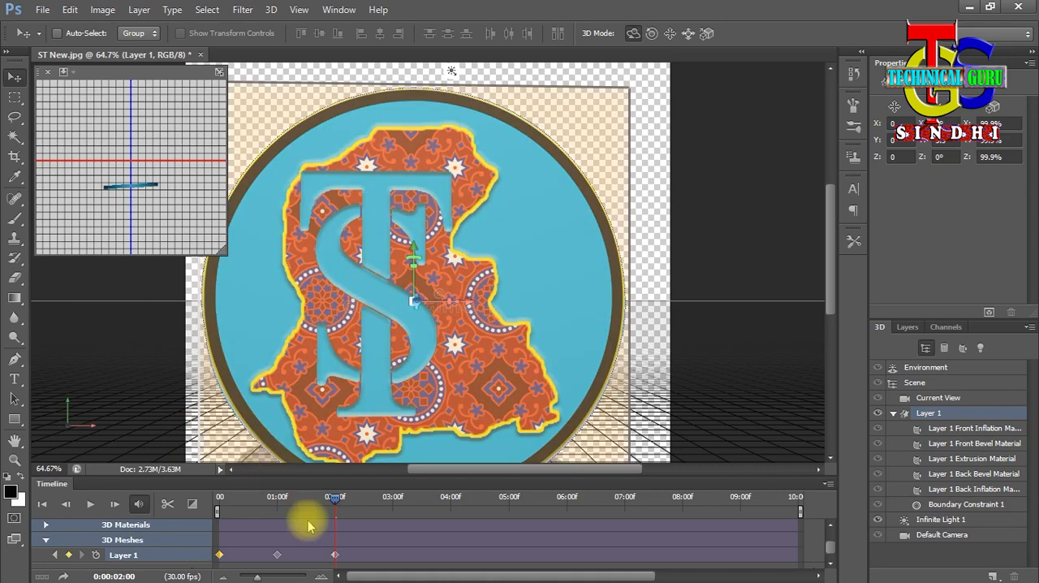
mouse_move(324, 508)
left_mouse_down()
mouse_move(229, 500)
mouse_move(240, 509)
mouse_move(233, 500)
mouse_move(339, 507)
left_mouse_up()
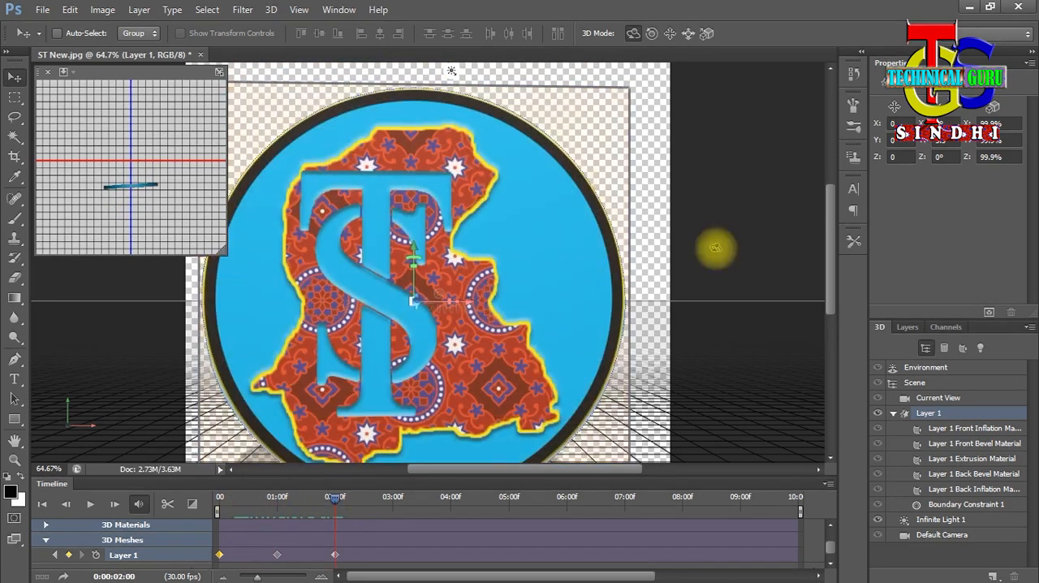
left_click(853, 74)
left_click(811, 141)
key("Return")
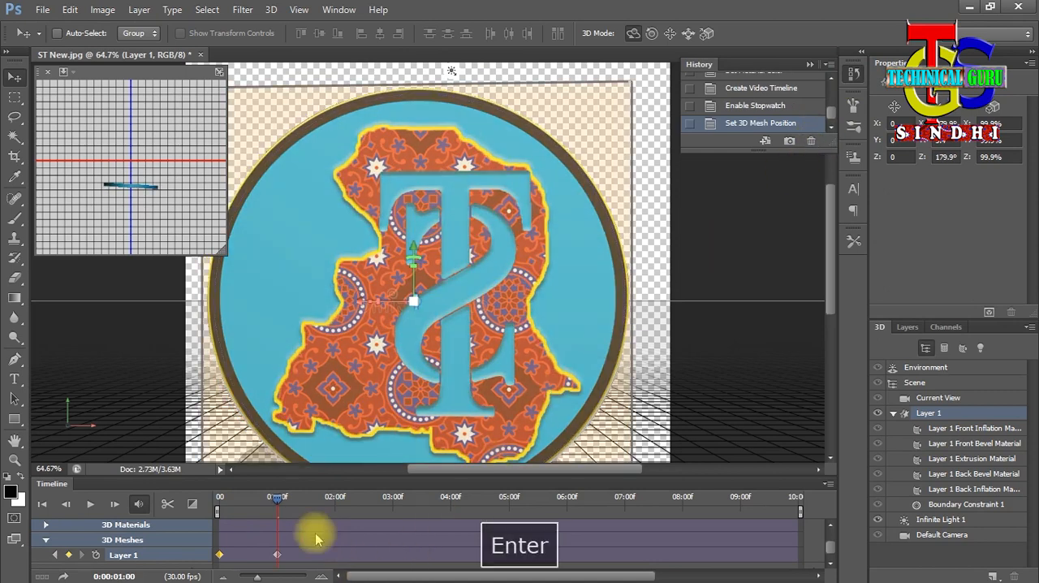
- At 2:01 on the timeline, enter 180° as the logo mesh's Y rotation to key the second half turn
left_click_drag(278, 501, 343, 512)
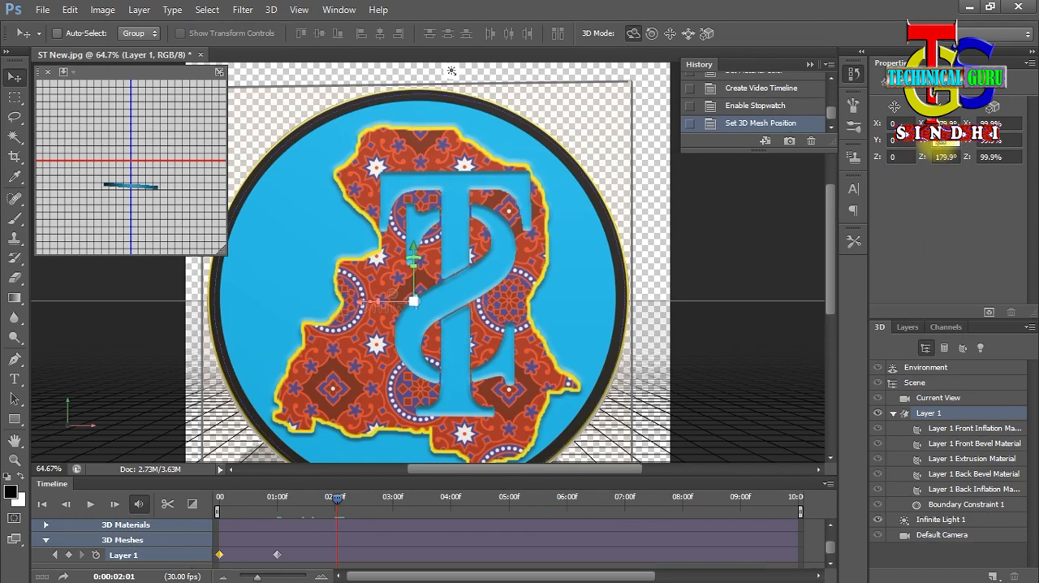
type("180")
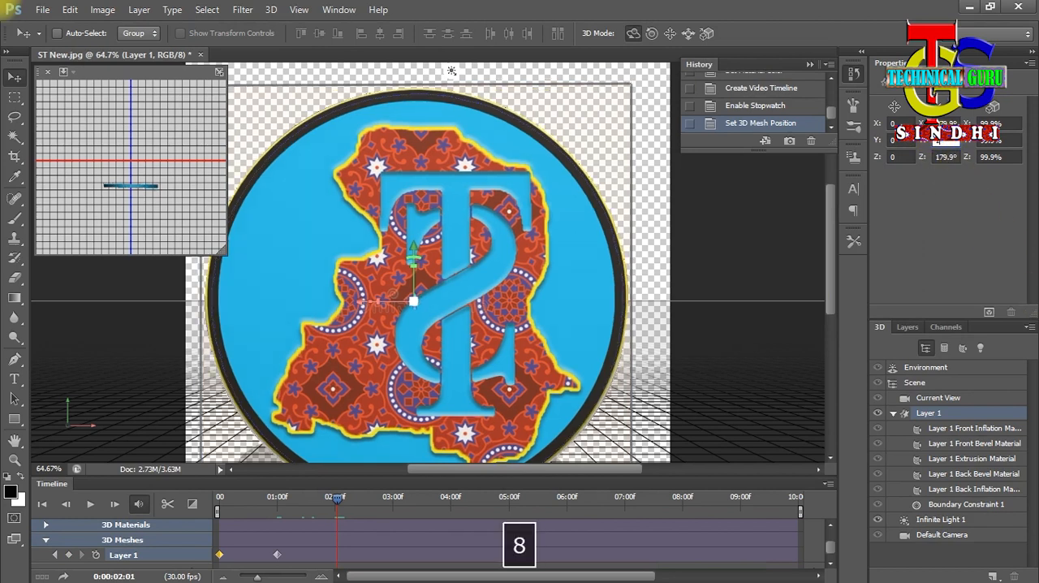
key("Return")
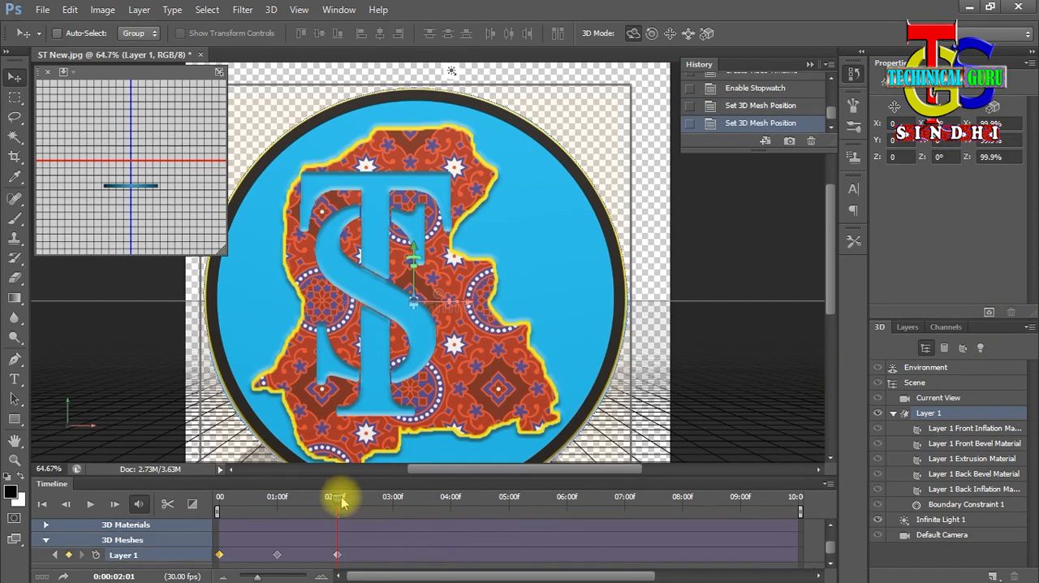
- At 2:29 on the timeline, enter 180° as the logo mesh's Y rotation to key the third half turn
left_click_drag(336, 501, 384, 510)
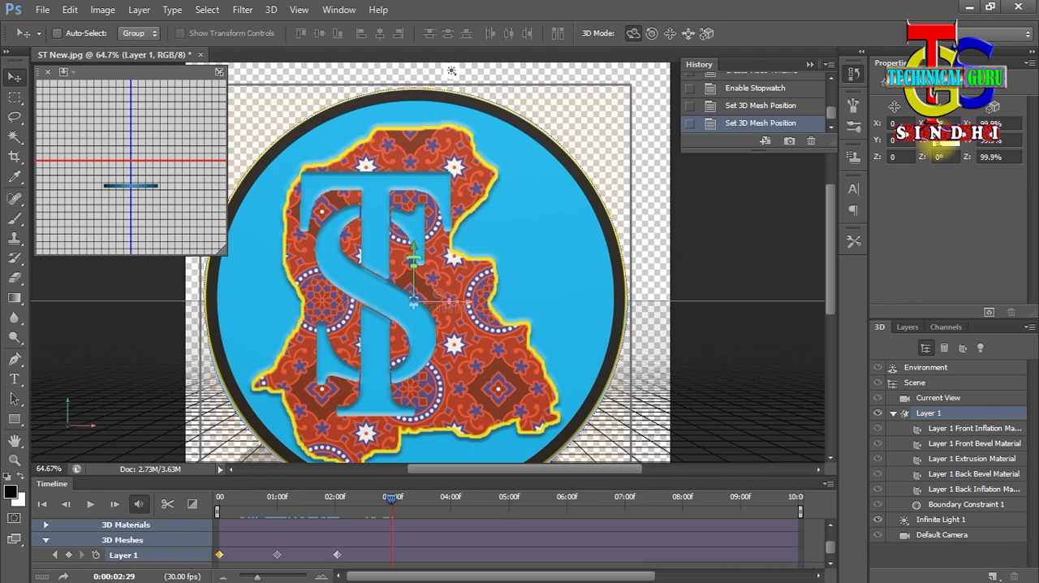
type("180")
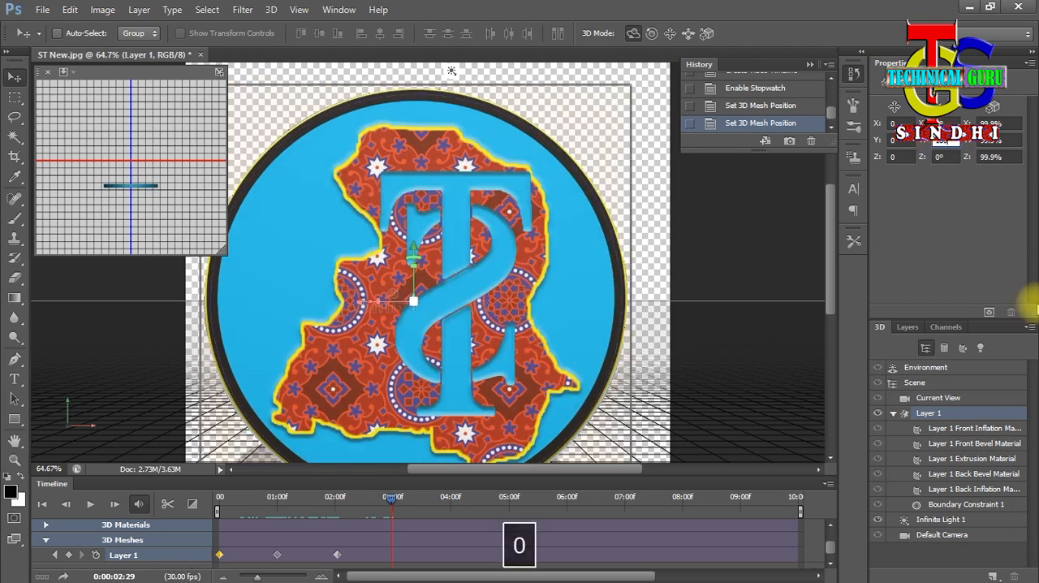
key("Return")
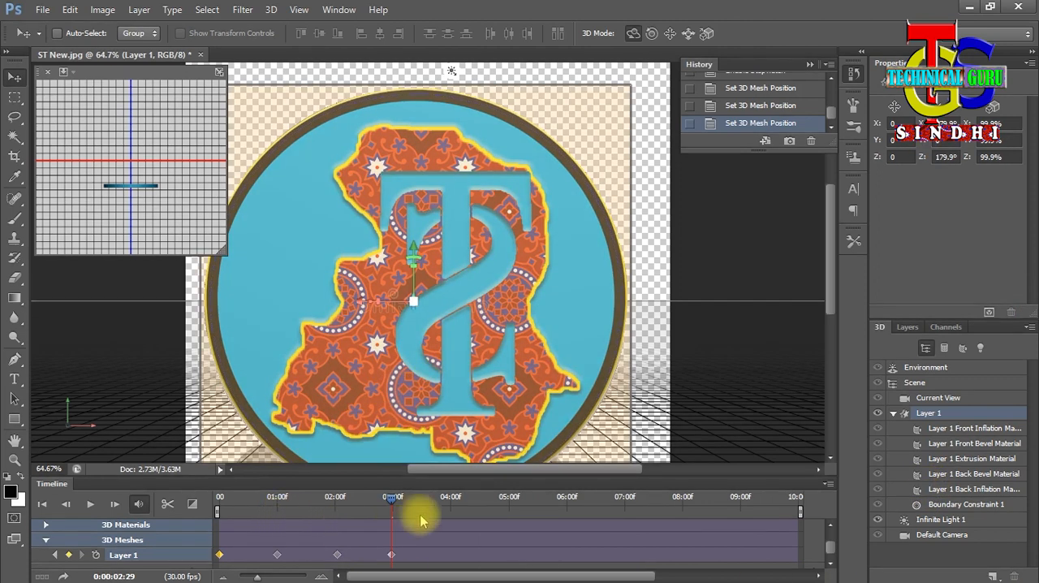
- At 4:01 on the timeline, enter 180° as the logo mesh's Y rotation to key the fourth half turn
left_click_drag(397, 507, 455, 515)
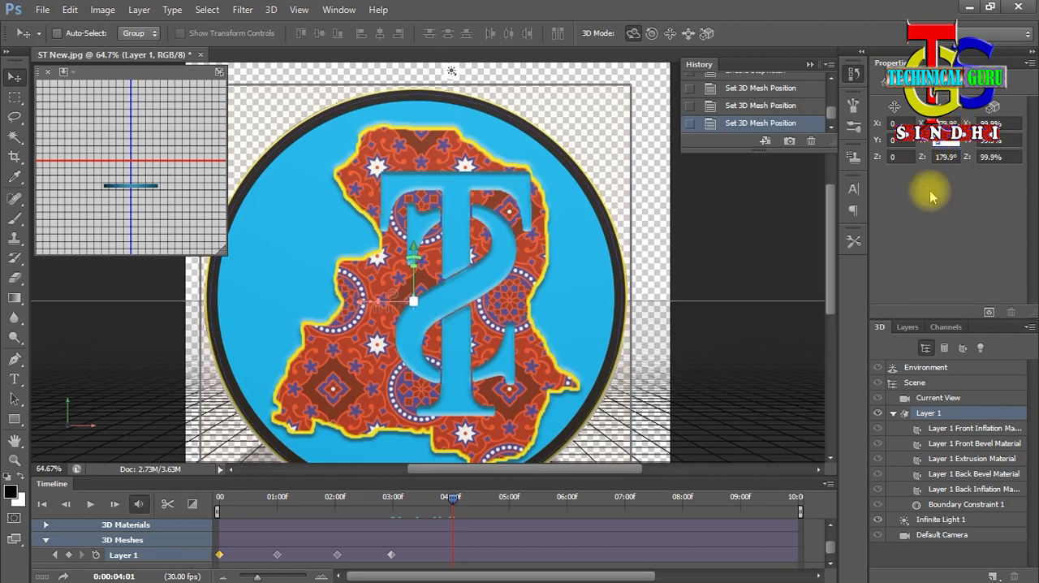
type("180")
key("Return")
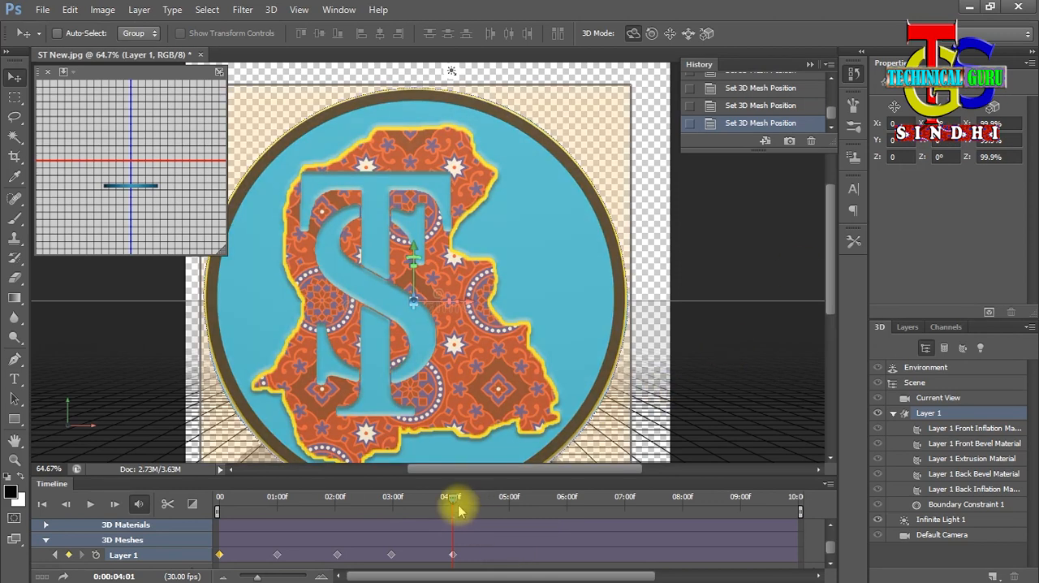
- Shorten the work area to end at the last mesh keyframe near 4:00, and play the animation from the start
left_click_drag(457, 495, 429, 495)
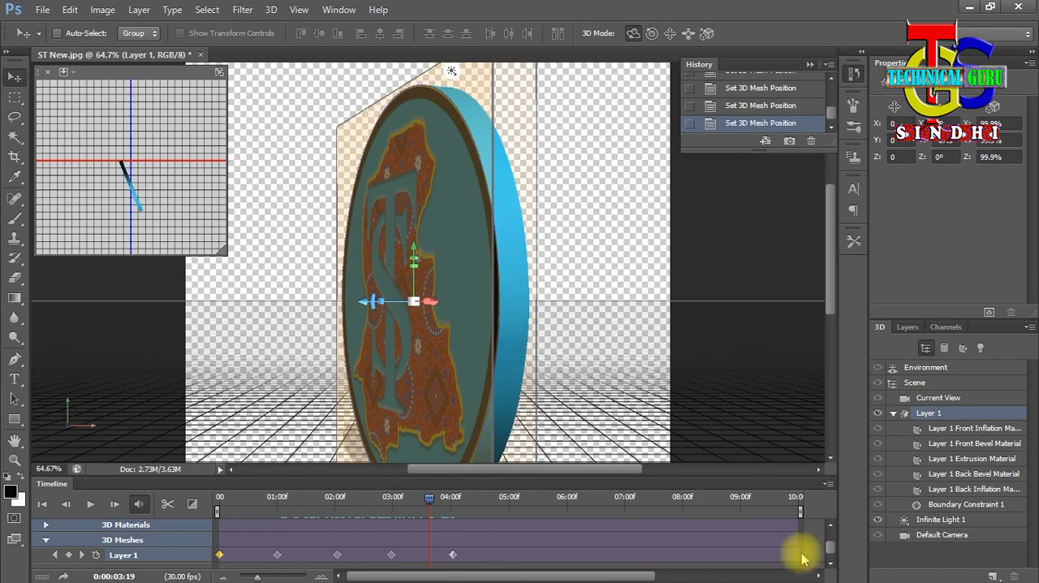
left_click_drag(621, 573, 660, 576)
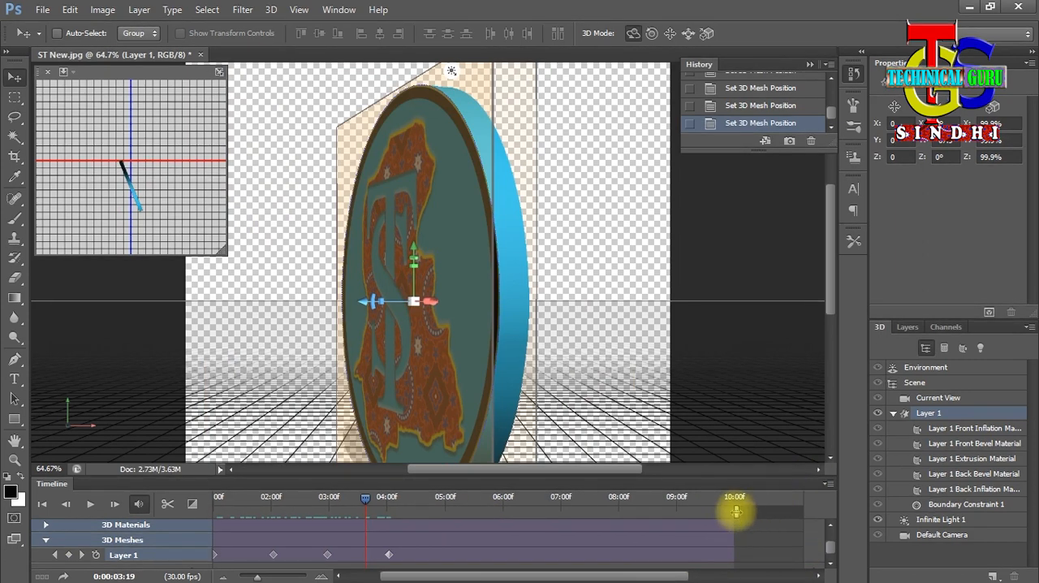
mouse_move(737, 510)
left_mouse_down()
mouse_move(533, 506)
mouse_move(403, 524)
left_mouse_up()
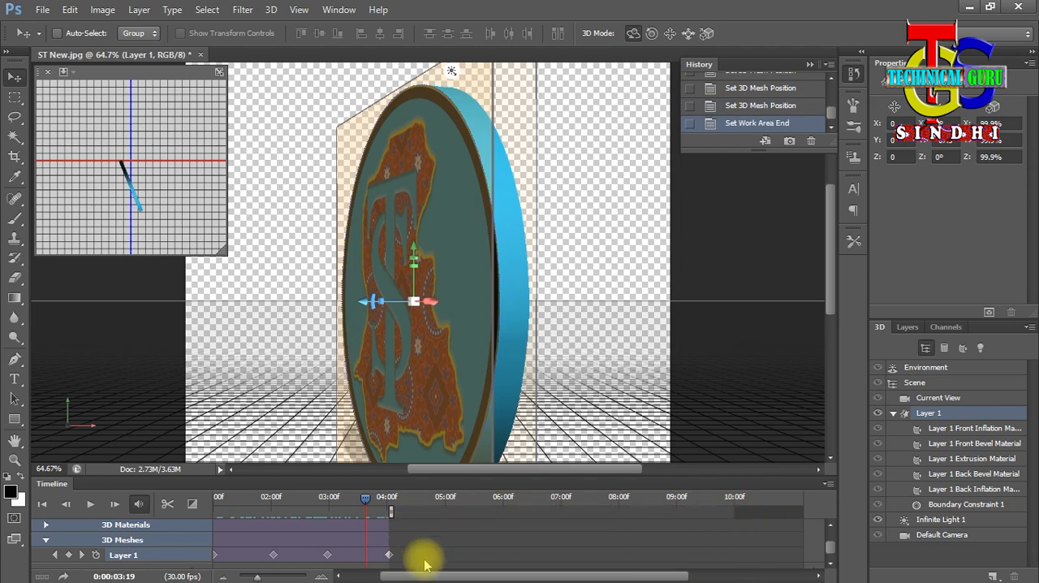
left_click_drag(436, 575, 374, 577)
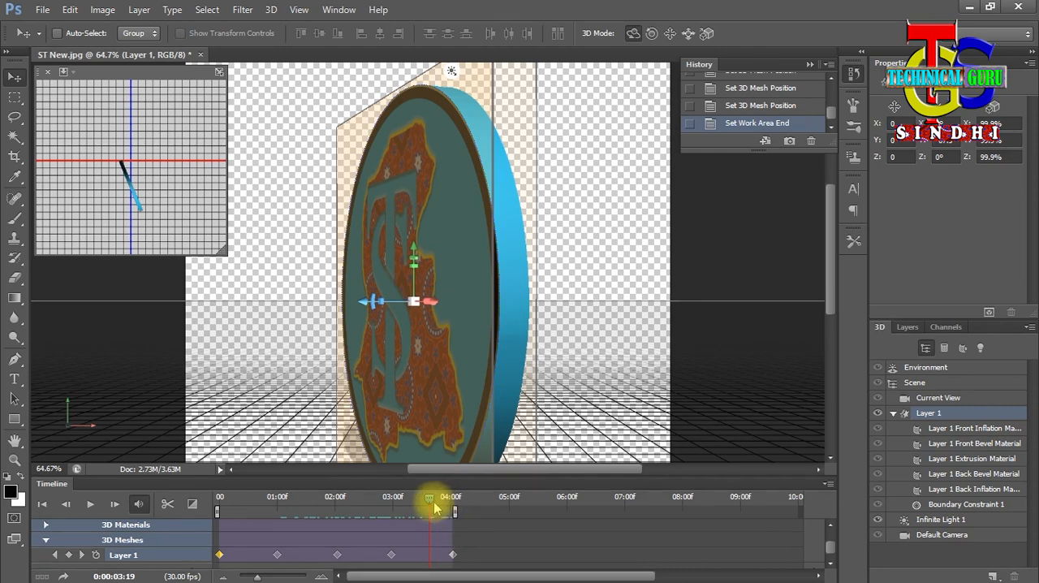
left_click_drag(430, 507, 217, 498)
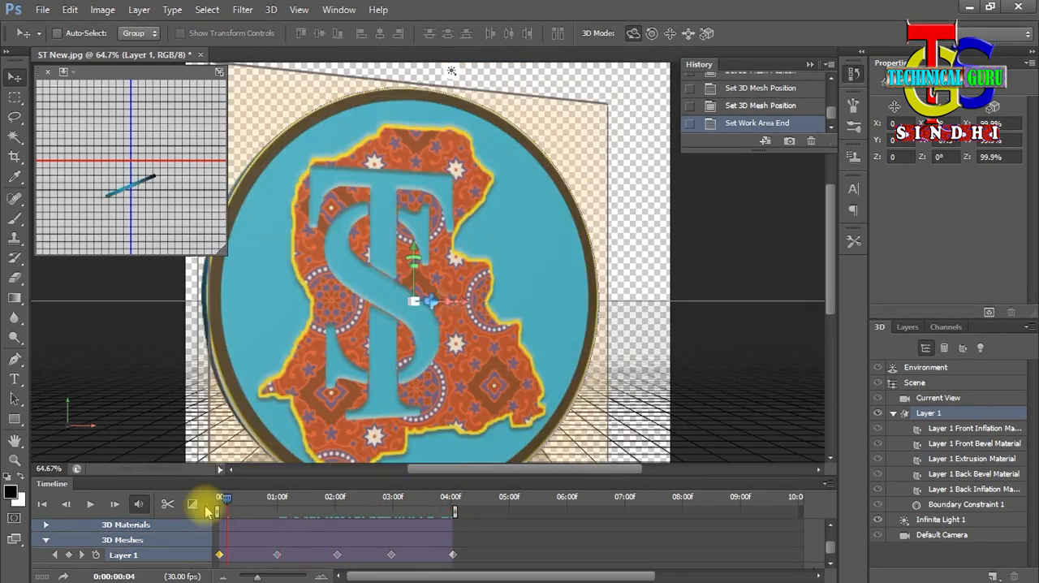
key("space")
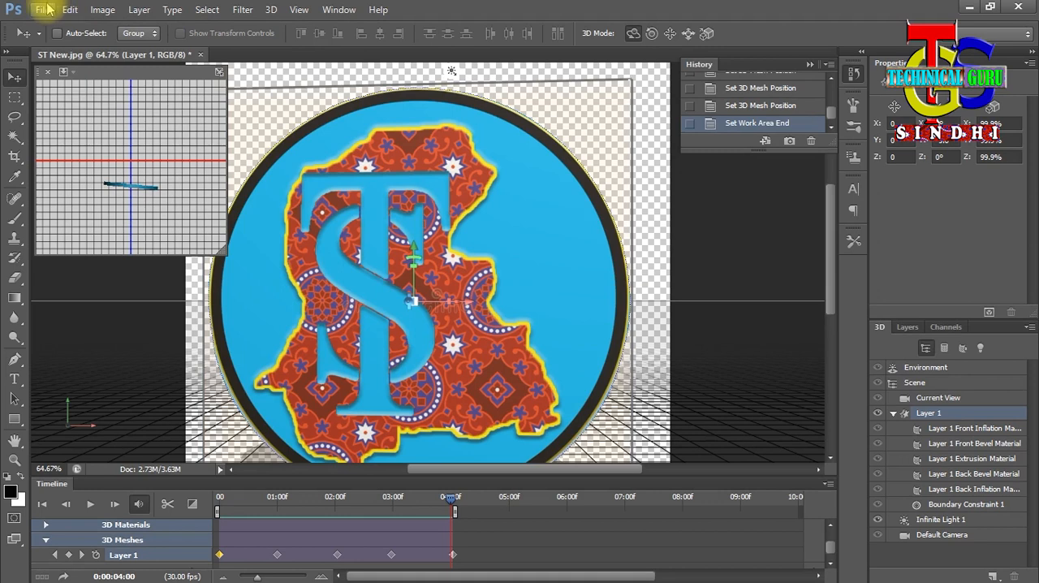
left_click(45, 9)
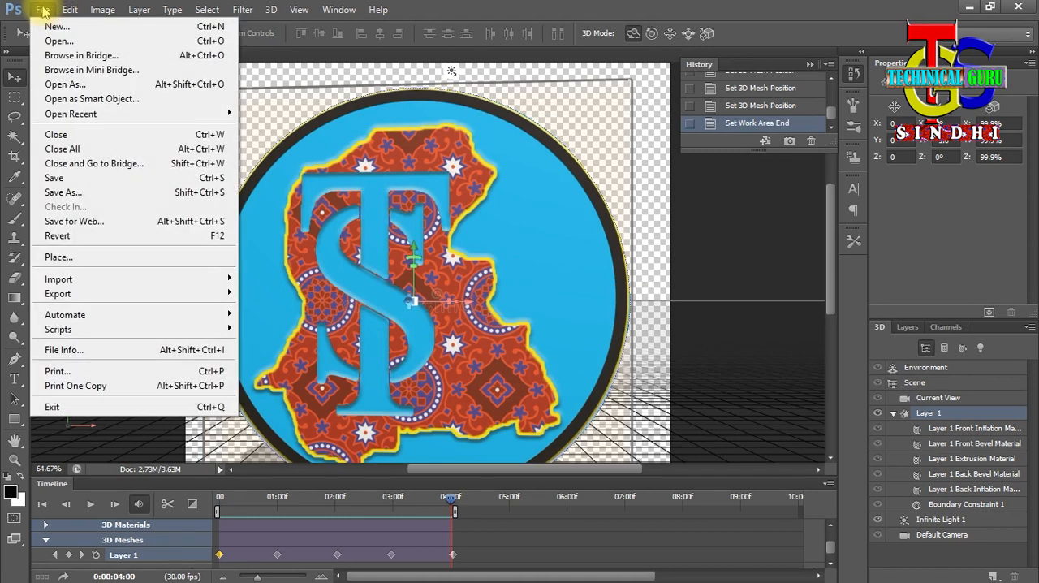
mouse_move(60, 294)
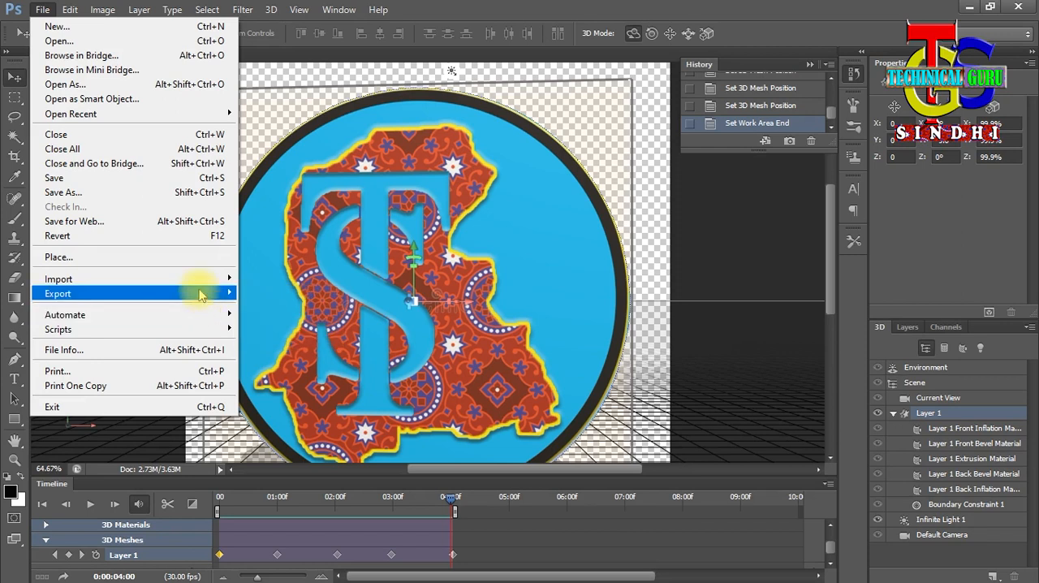
left_click(716, 7)
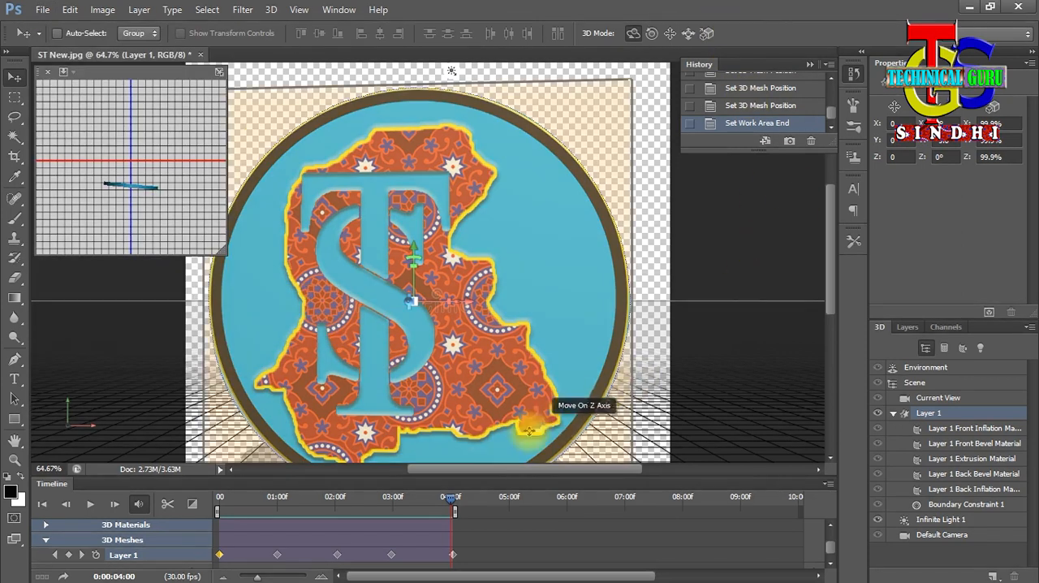
- Start rendering the timeline as a video, name it ST New Video Make, and choose the Desktop as the render folder
left_click(828, 483)
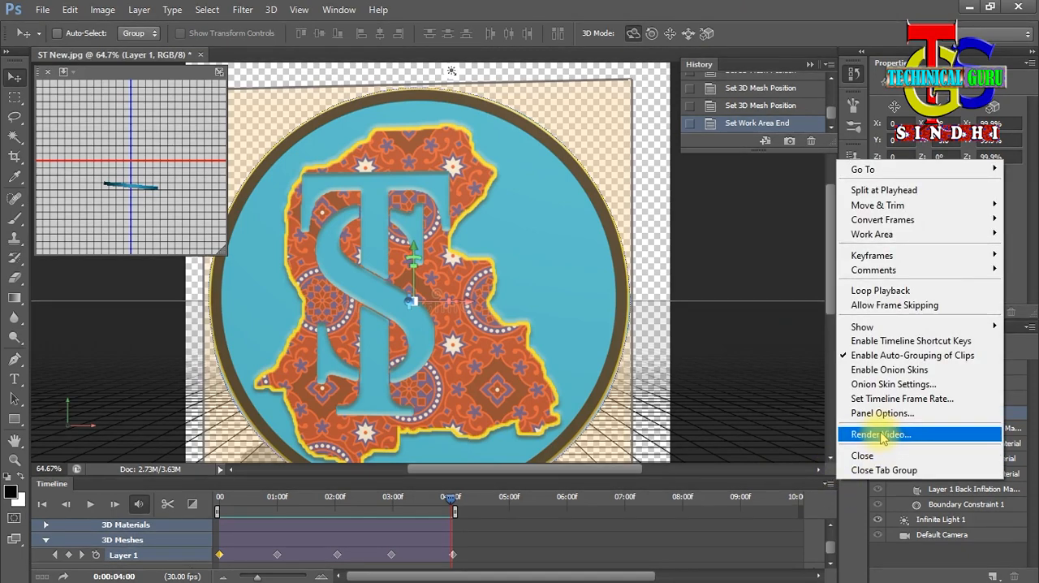
left_click(881, 435)
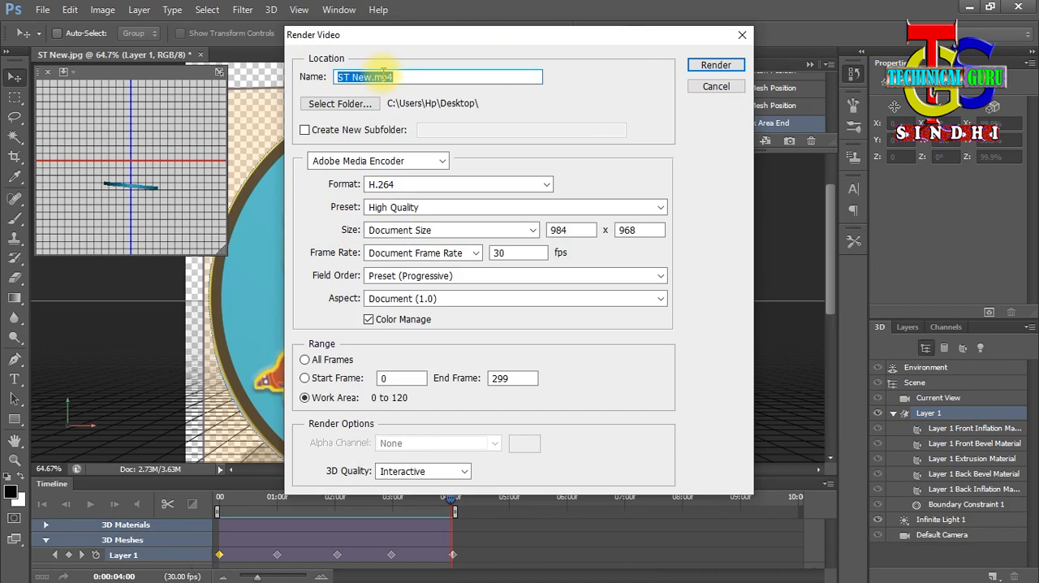
type("ST ")
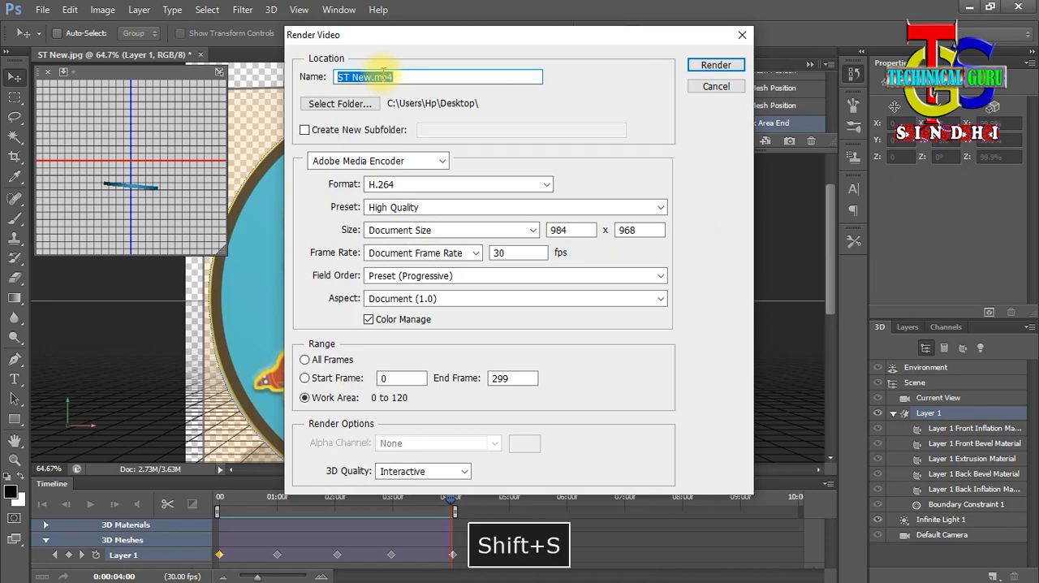
type("New ")
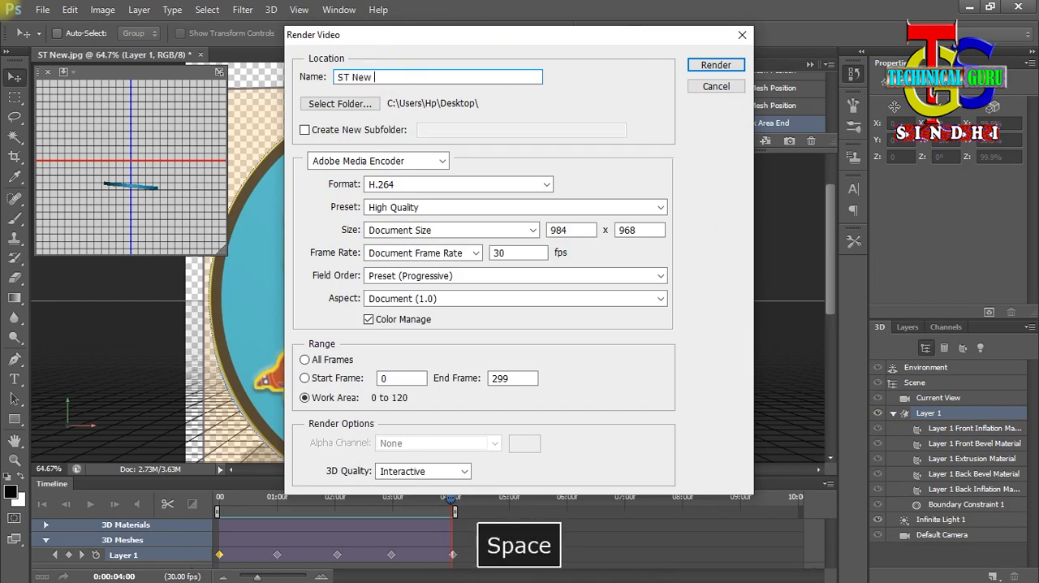
type("Video Make")
left_click(347, 103)
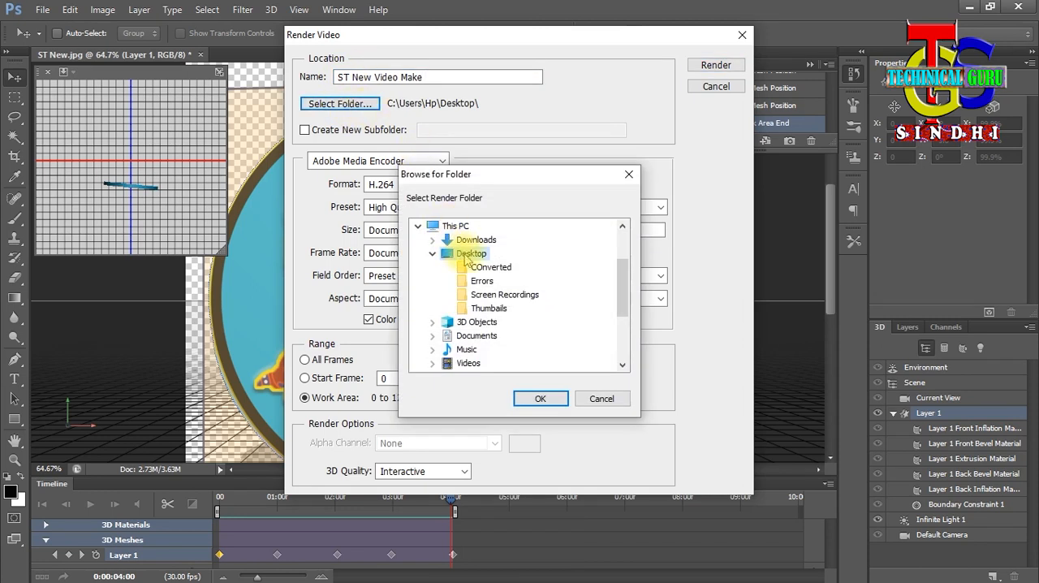
left_click(540, 399)
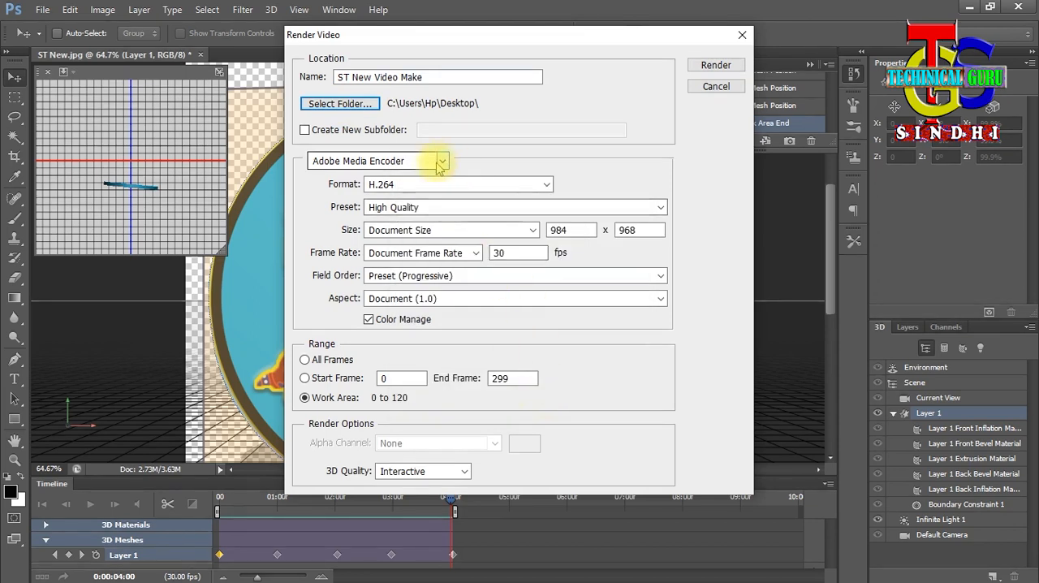
- Choose Adobe Media Encoder as the encoder and H.264 as the format, and render the video
left_click(414, 162)
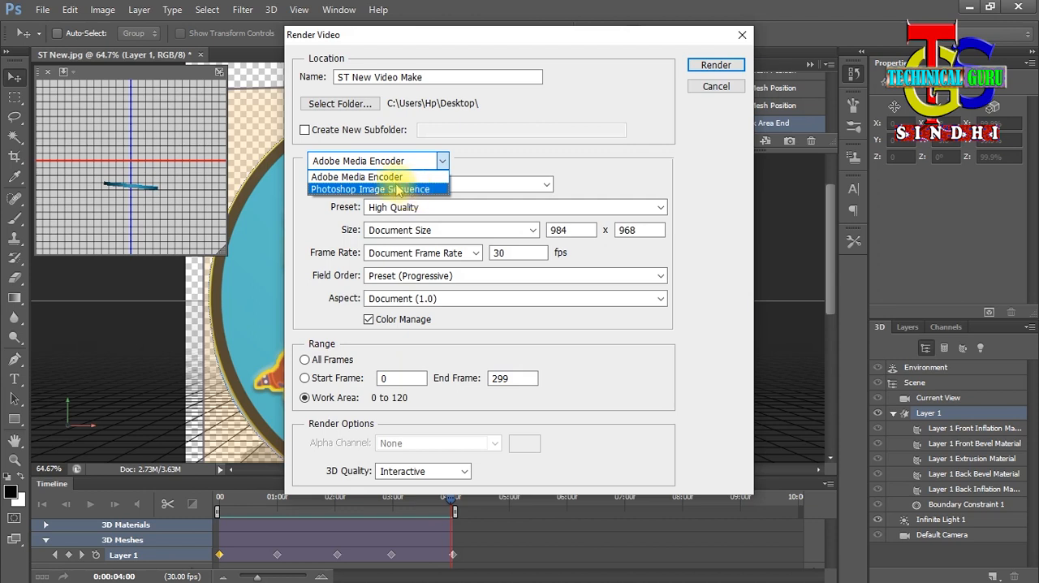
left_click(370, 179)
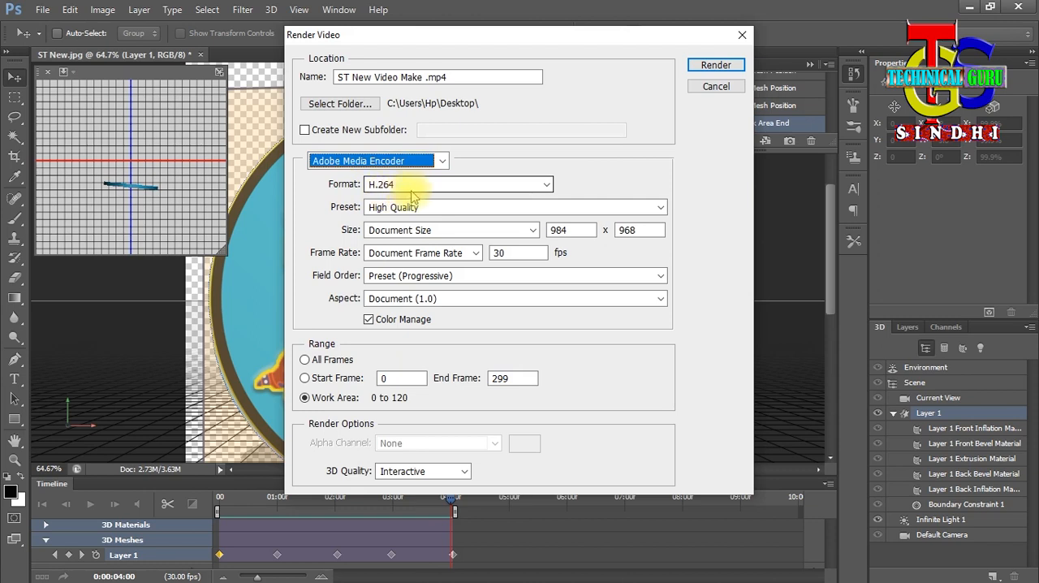
left_click(413, 186)
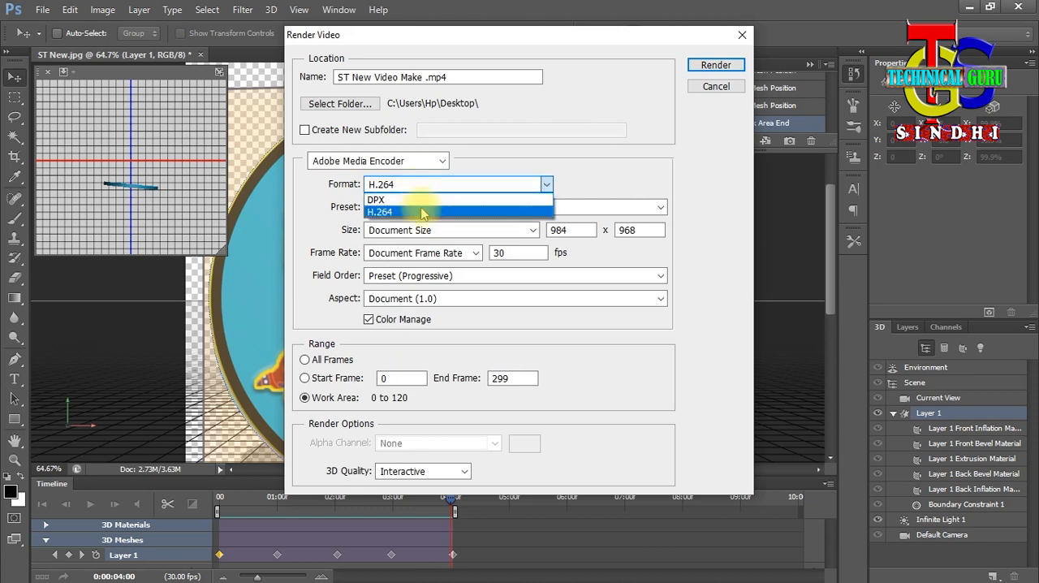
left_click(423, 213)
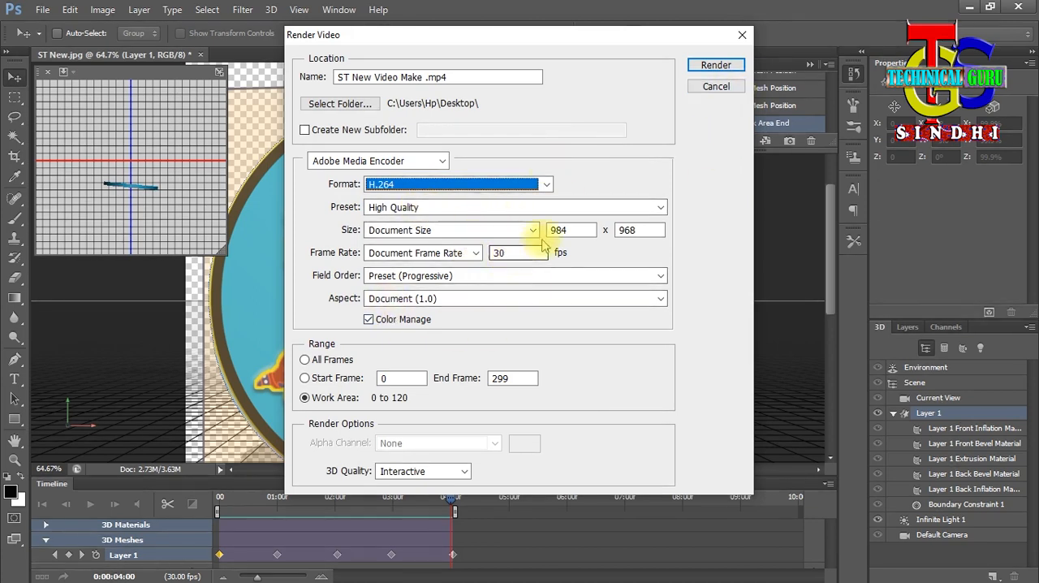
left_click(715, 66)
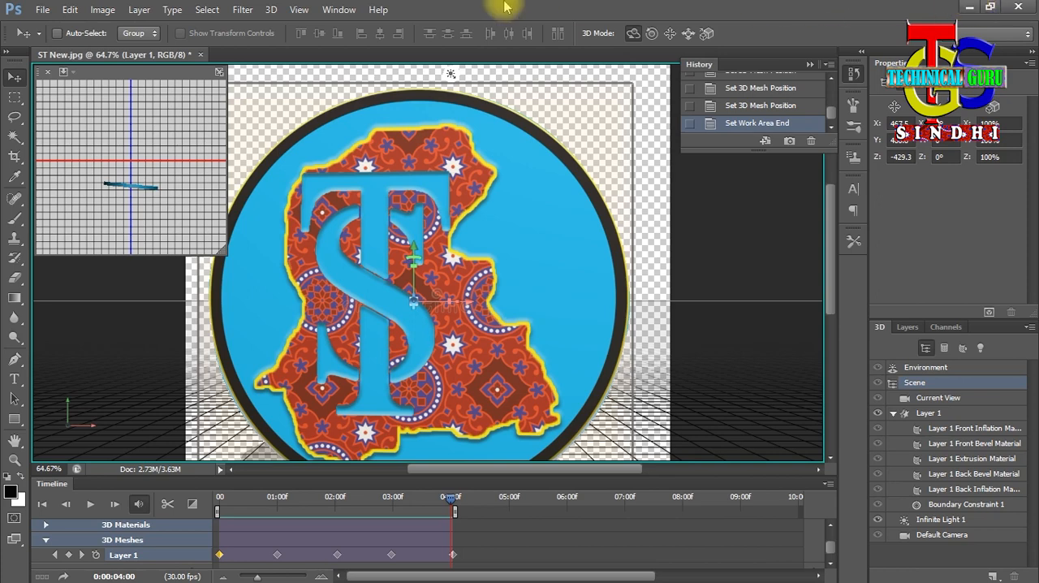
- Switch to the desktop to watch the rendered ST New Video Make file in MPC-HC, and close the player
left_click(968, 7)
right_click(202, 276)
left_click(511, 192)
left_click_drag(186, 341, 237, 269)
left_click(237, 392)
right_click(208, 276)
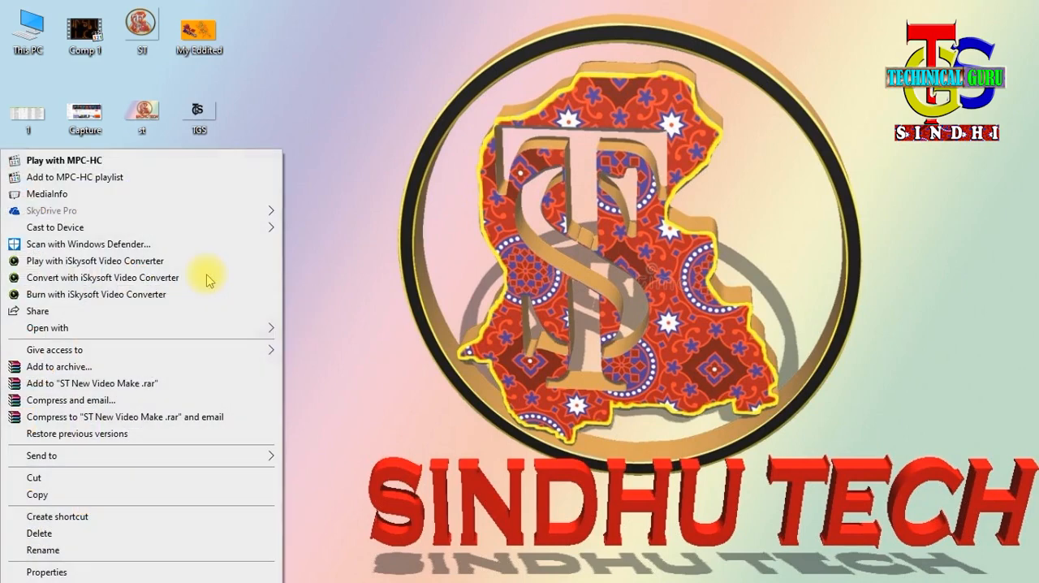
left_click(176, 160)
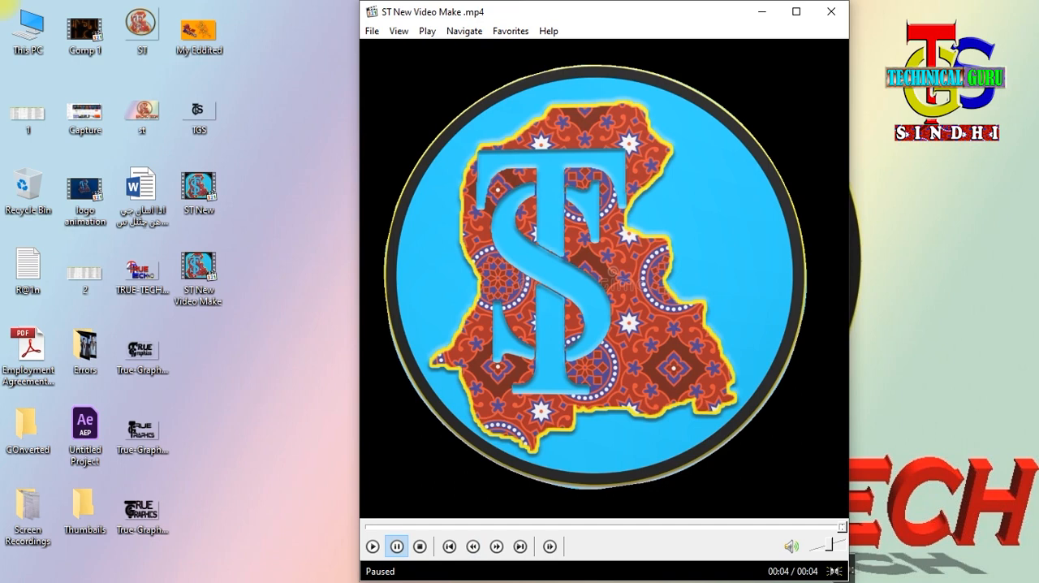
left_click_drag(666, 18, 599, 18)
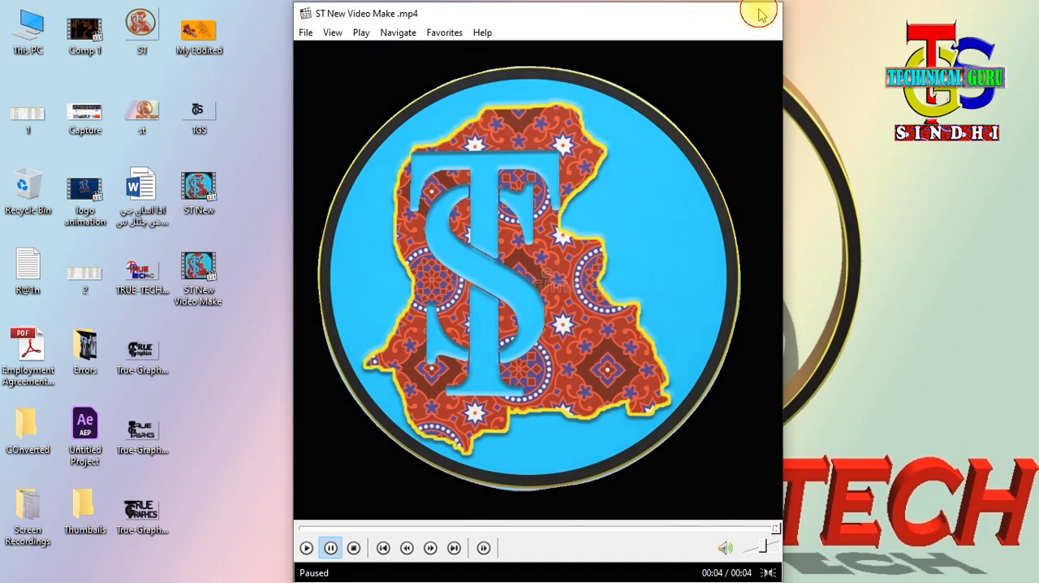
left_click(762, 13)
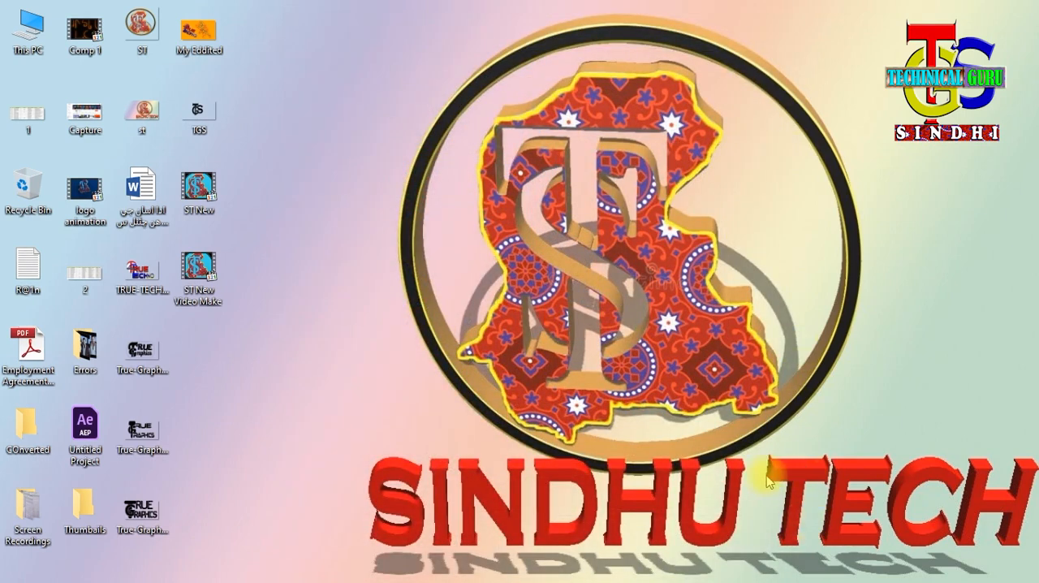